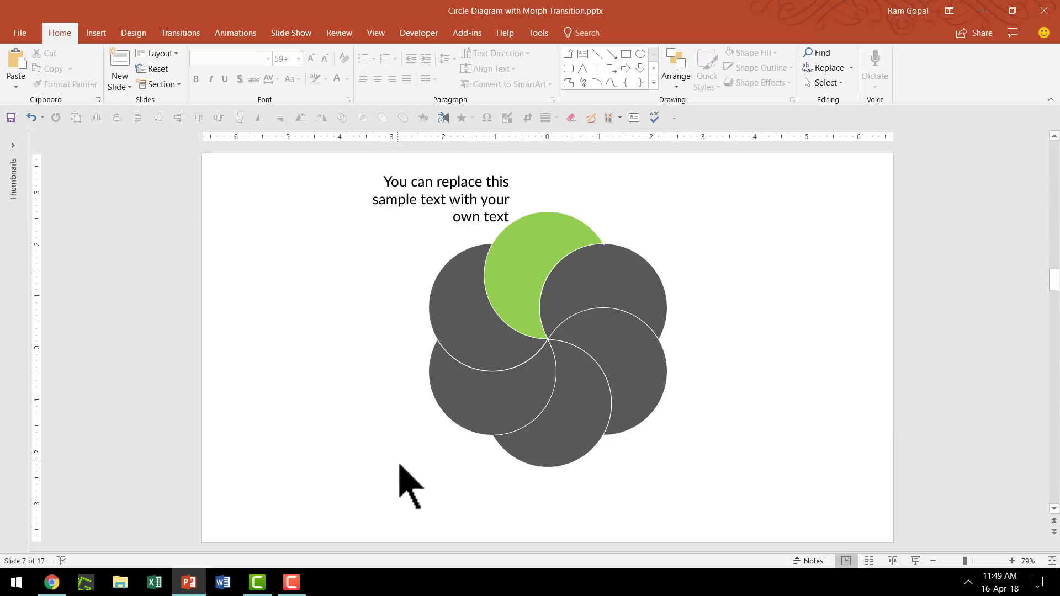
- Add a new blank slide and insert a Radial Venn SmartArt from the Relationship layouts
{"action": "left_click", "coordinate": [122, 62]}
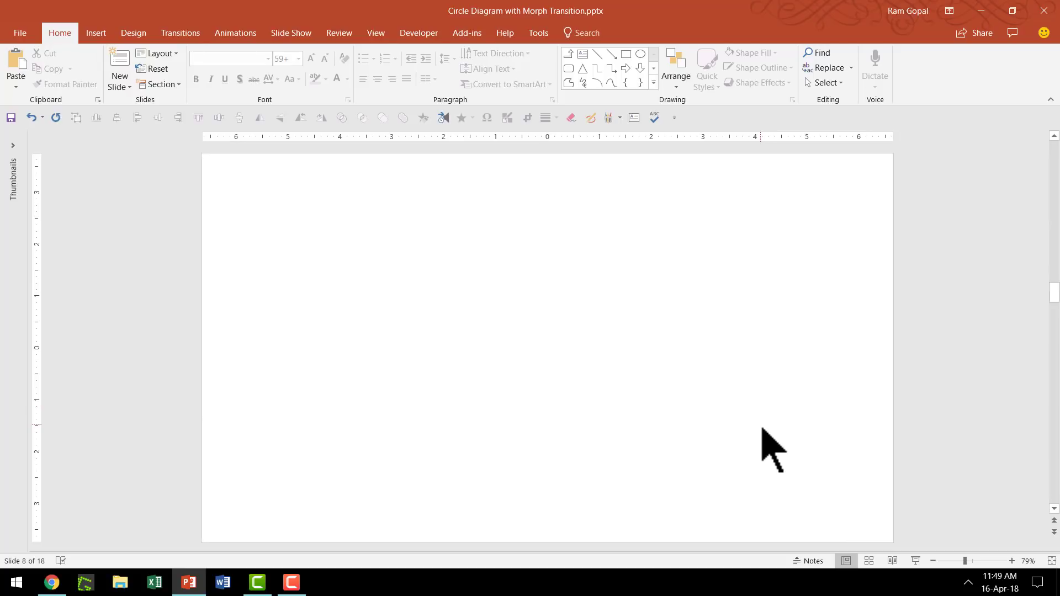
{"action": "left_click", "coordinate": [96, 33]}
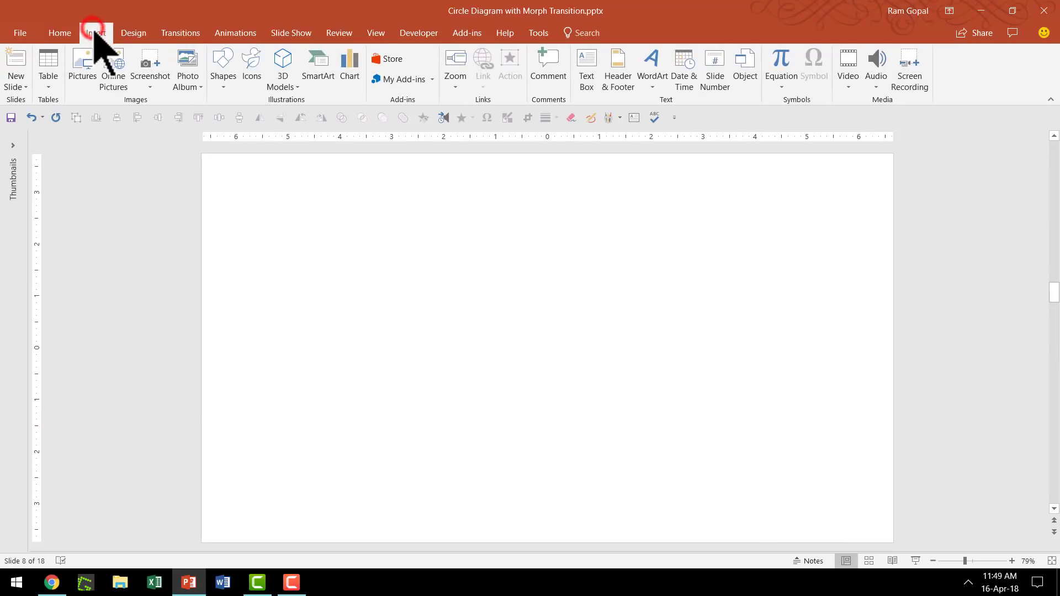
{"action": "left_click", "coordinate": [318, 65]}
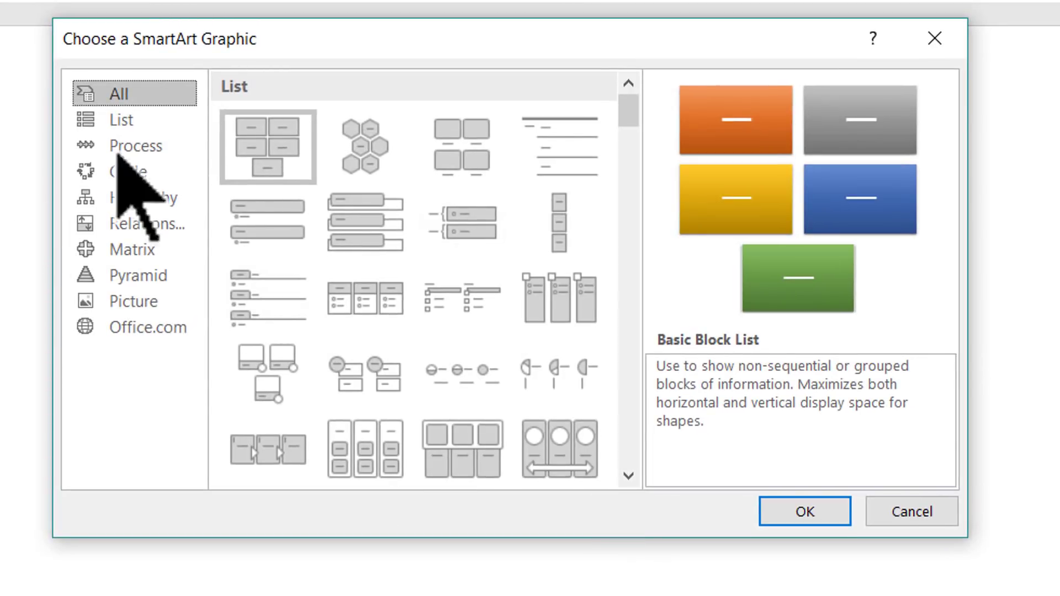
{"action": "left_click", "coordinate": [155, 224]}
{"action": "left_click_drag", "start_coordinate": [620, 166], "coordinate": [629, 350]}
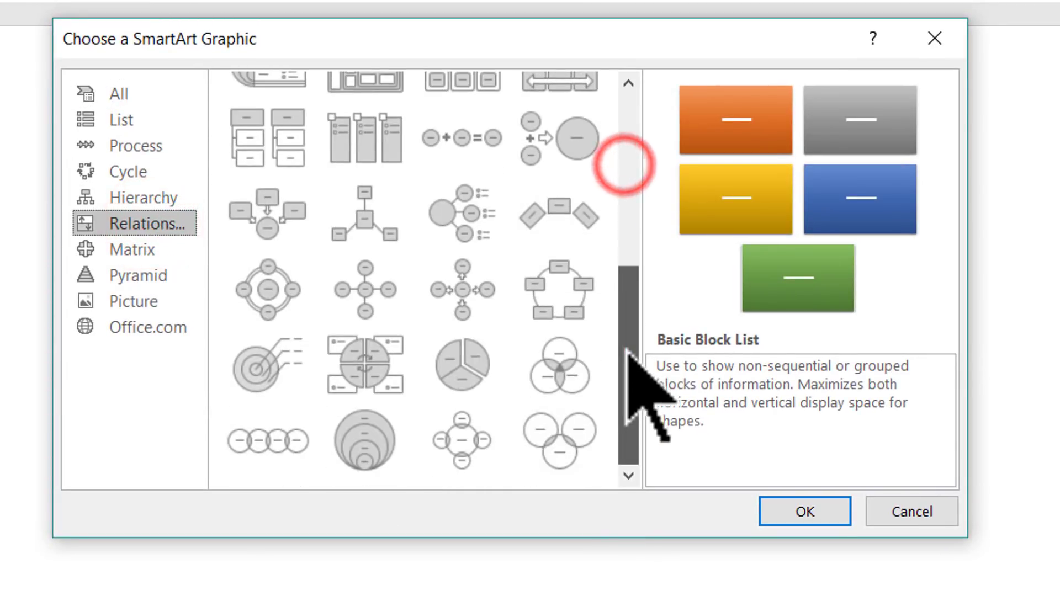
{"action": "left_click", "coordinate": [464, 439]}
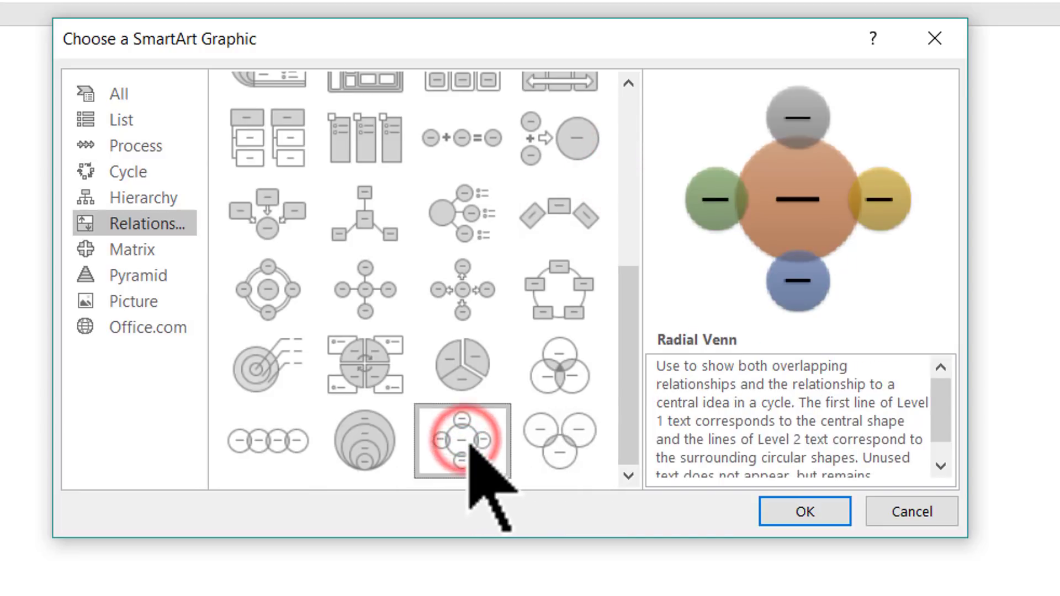
{"action": "left_click", "coordinate": [803, 513]}
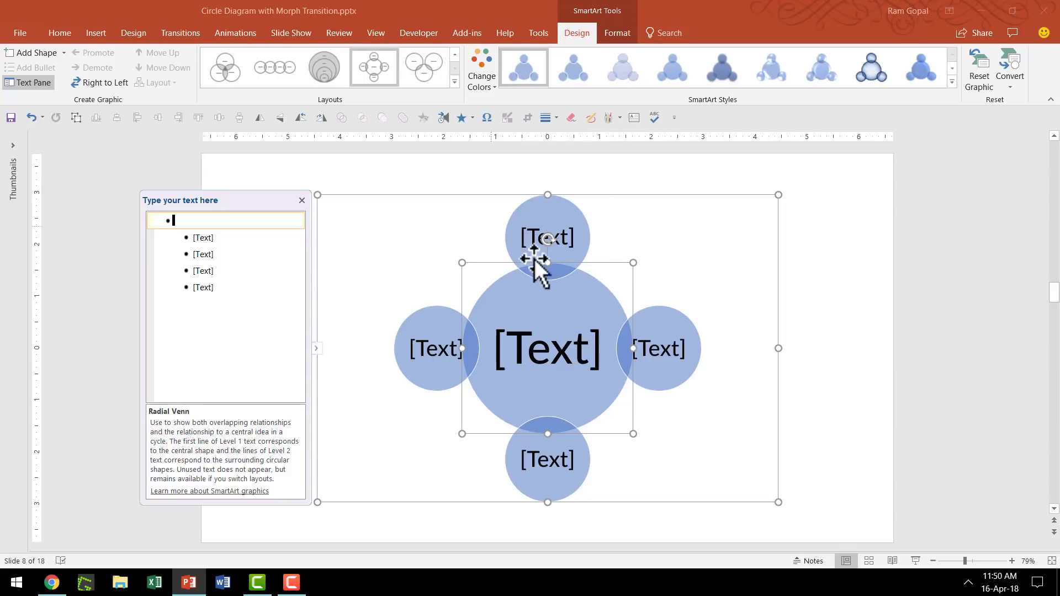
- Add a sixth outer circle in the text pane, then enlarge all six outer circles to overlap
{"action": "left_click", "coordinate": [218, 289]}
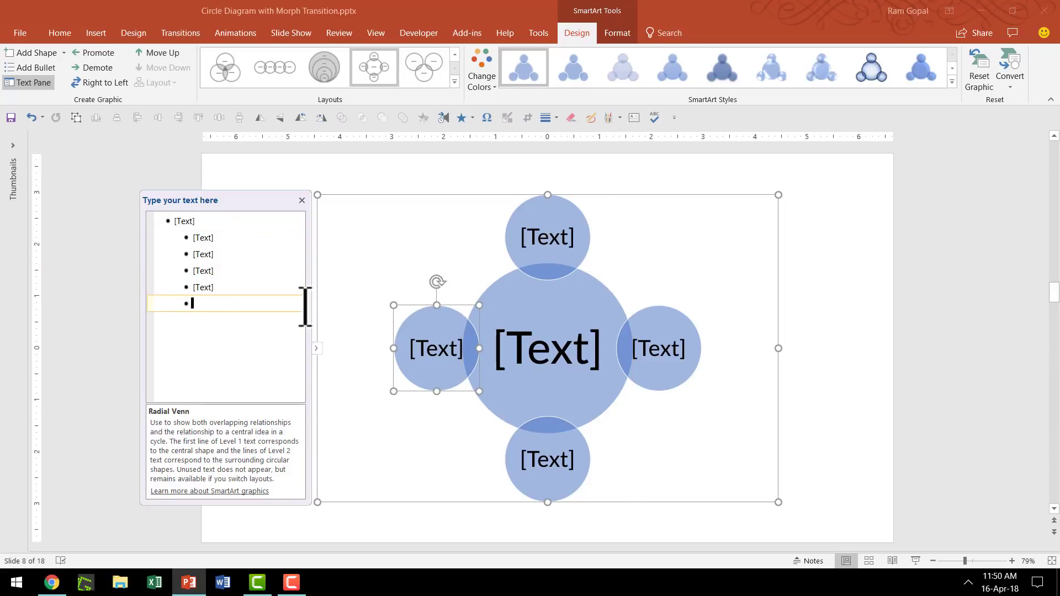
{"action": "key", "text": "Return"}
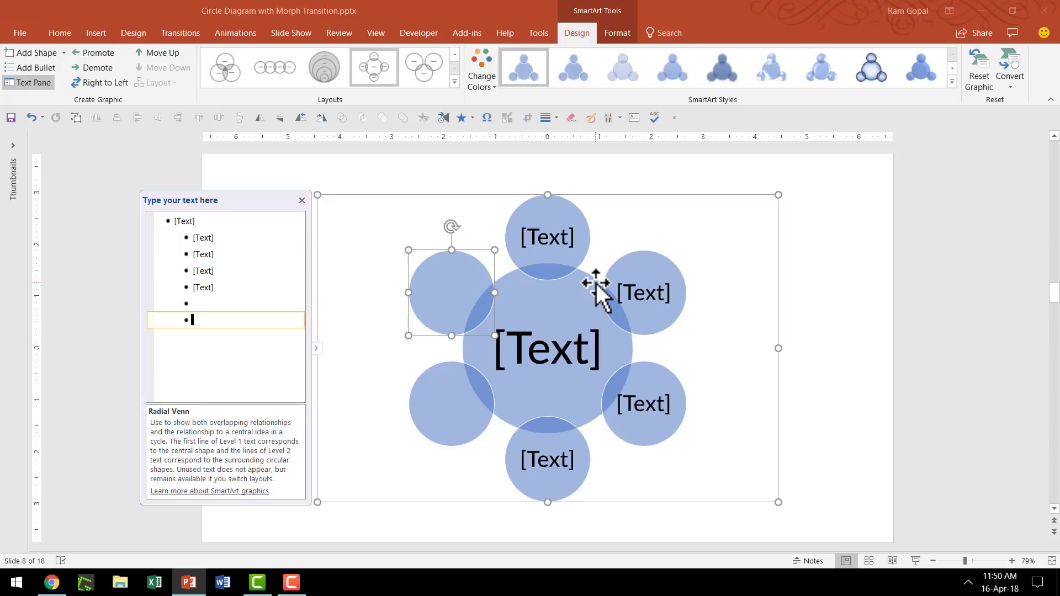
{"action": "left_click", "coordinate": [530, 209], "text": "shift"}
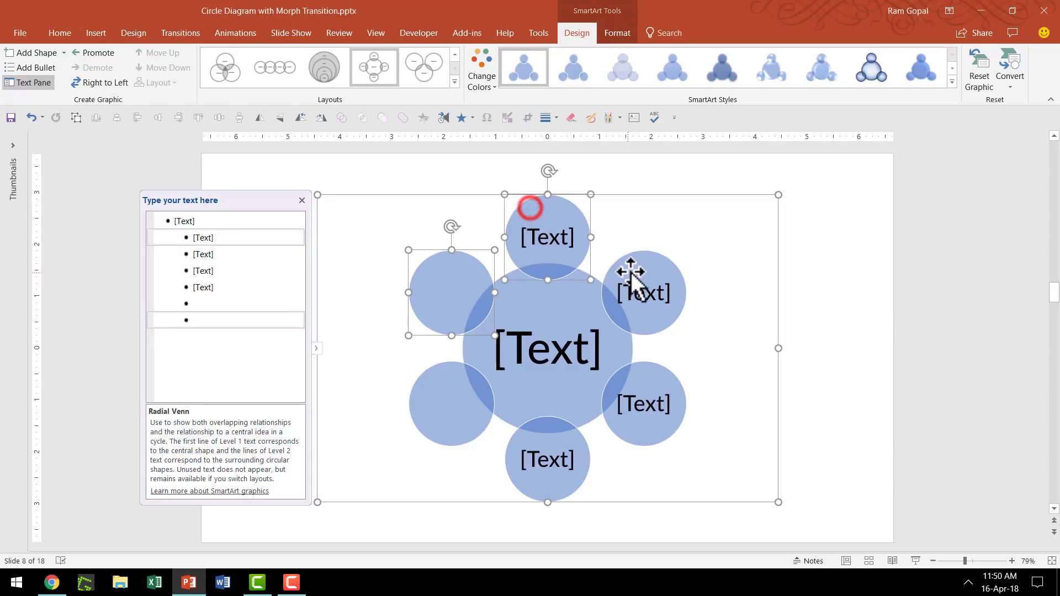
{"action": "left_click", "coordinate": [632, 267], "text": "shift"}
{"action": "left_click", "coordinate": [656, 385], "text": "shift"}
{"action": "left_click", "coordinate": [569, 442], "text": "shift"}
{"action": "left_click", "coordinate": [464, 420], "text": "shift"}
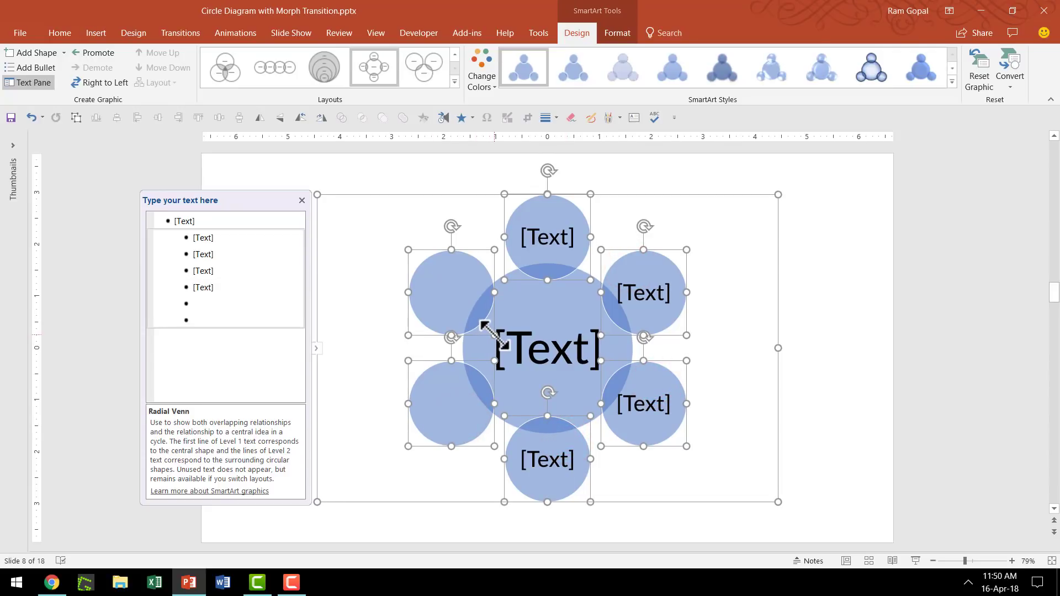
{"action": "left_click_drag", "start_coordinate": [493, 335], "coordinate": [546, 404]}
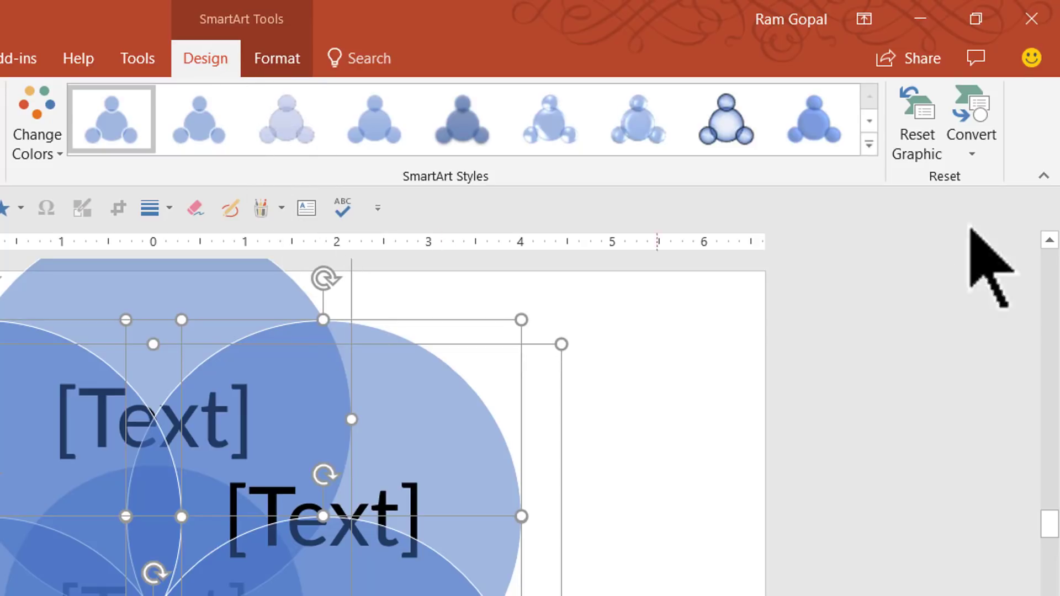
- Convert the Radial Venn SmartArt into plain shapes
{"action": "left_click", "coordinate": [989, 141]}
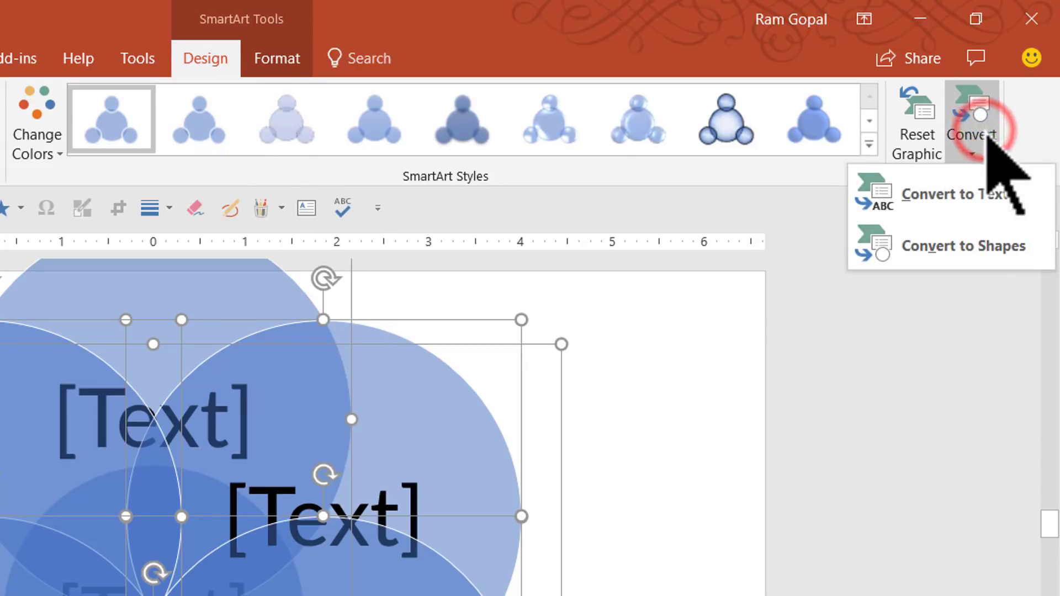
{"action": "left_click", "coordinate": [960, 250]}
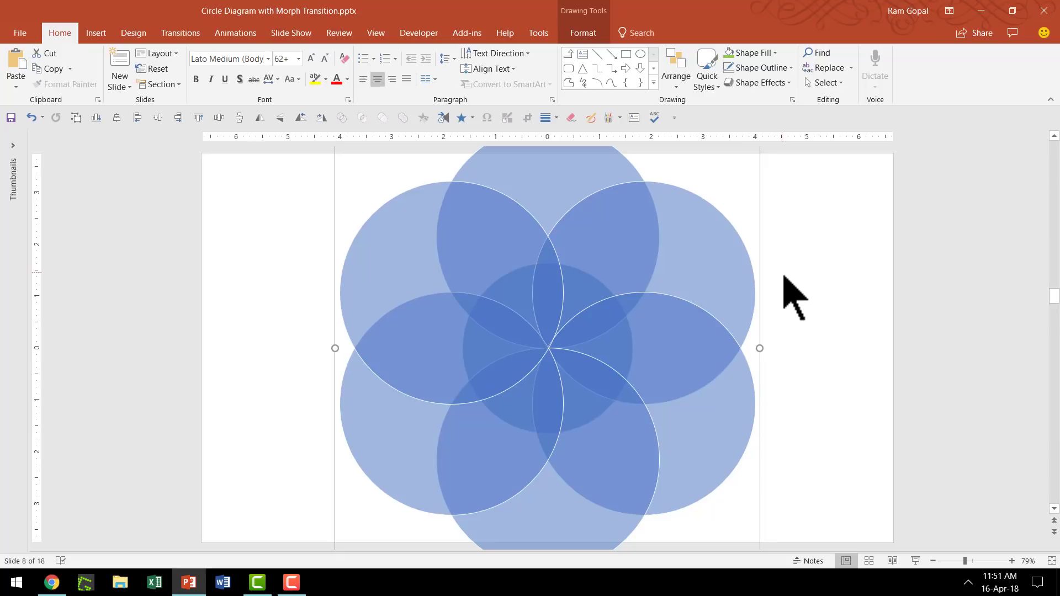
- Ungroup the circles and delete the central circle
{"action": "right_click", "coordinate": [669, 277]}
{"action": "left_click", "coordinate": [719, 357]}
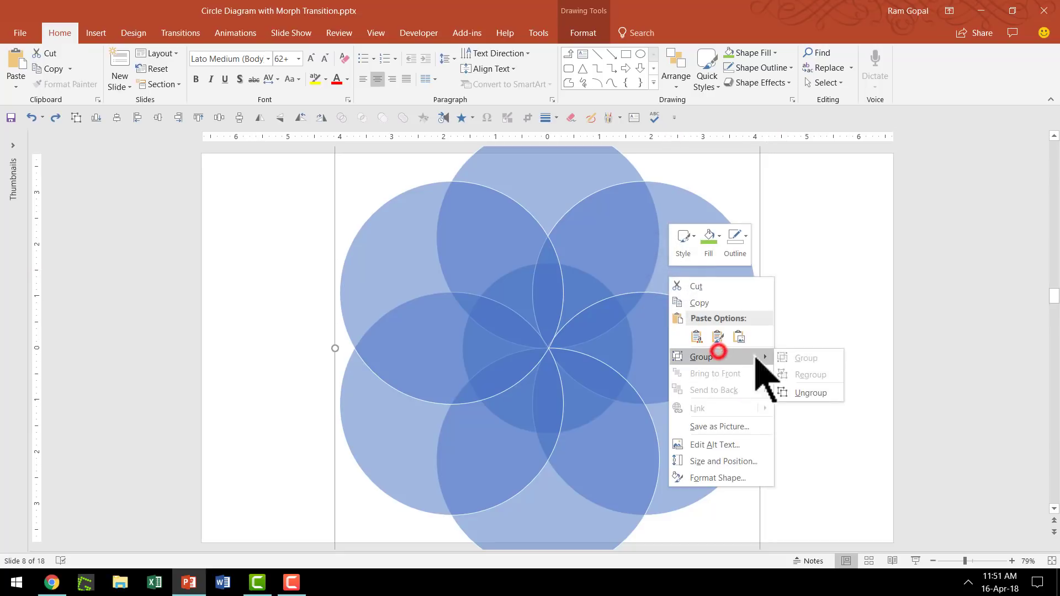
{"action": "left_click", "coordinate": [826, 394]}
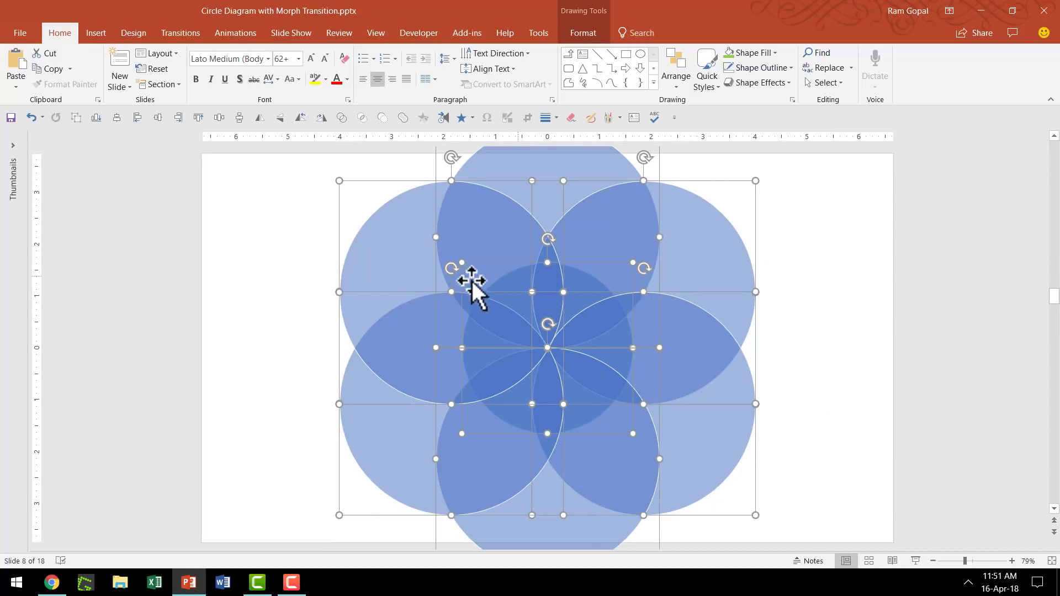
{"action": "left_click", "coordinate": [883, 379]}
{"action": "left_click_drag", "start_coordinate": [814, 457], "coordinate": [417, 249]}
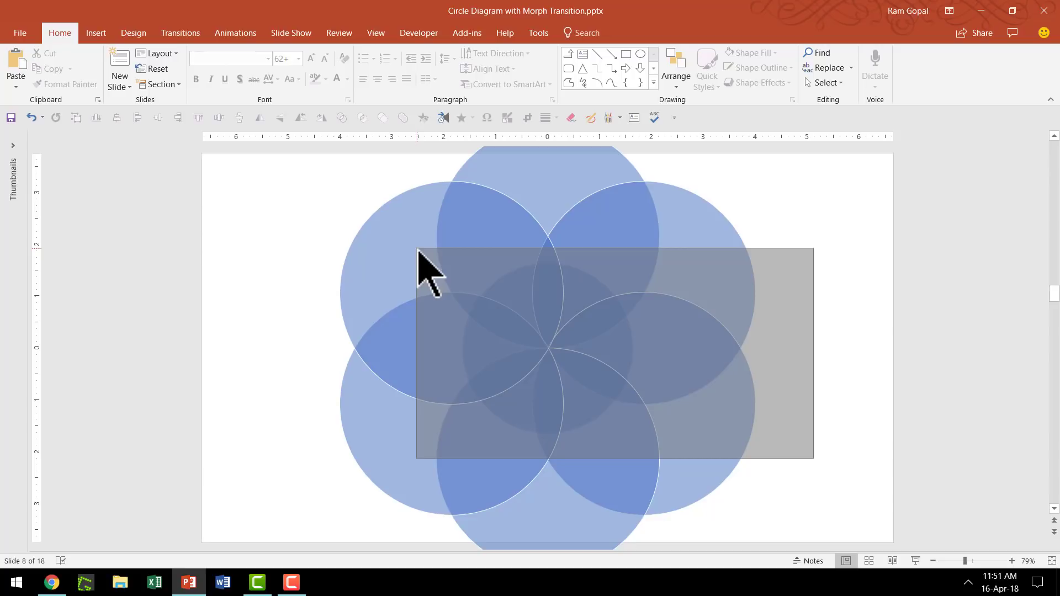
{"action": "left_click_drag", "start_coordinate": [417, 249], "coordinate": [418, 250]}
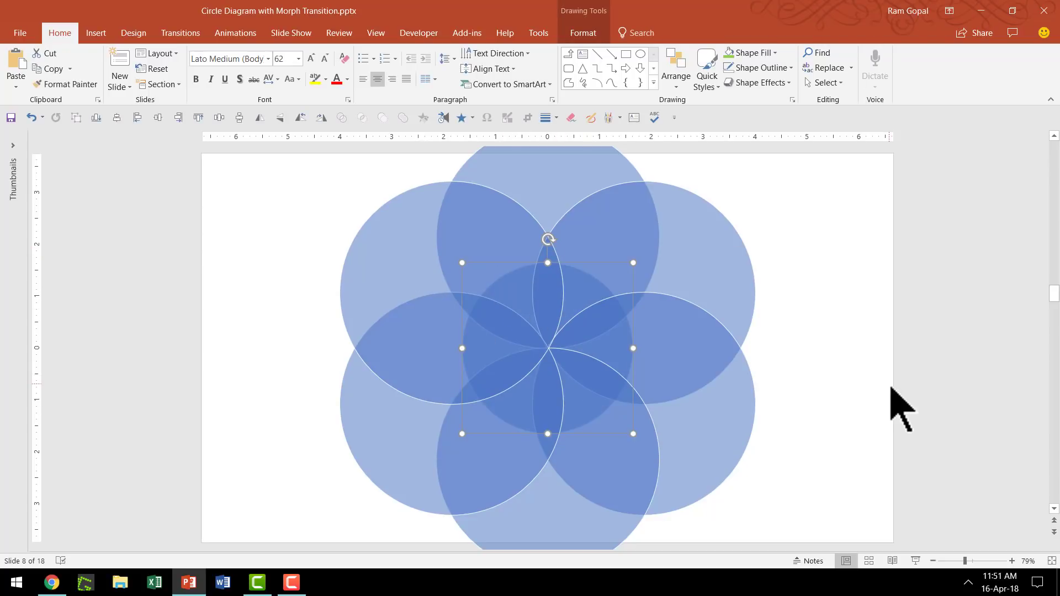
{"action": "key", "text": "Delete"}
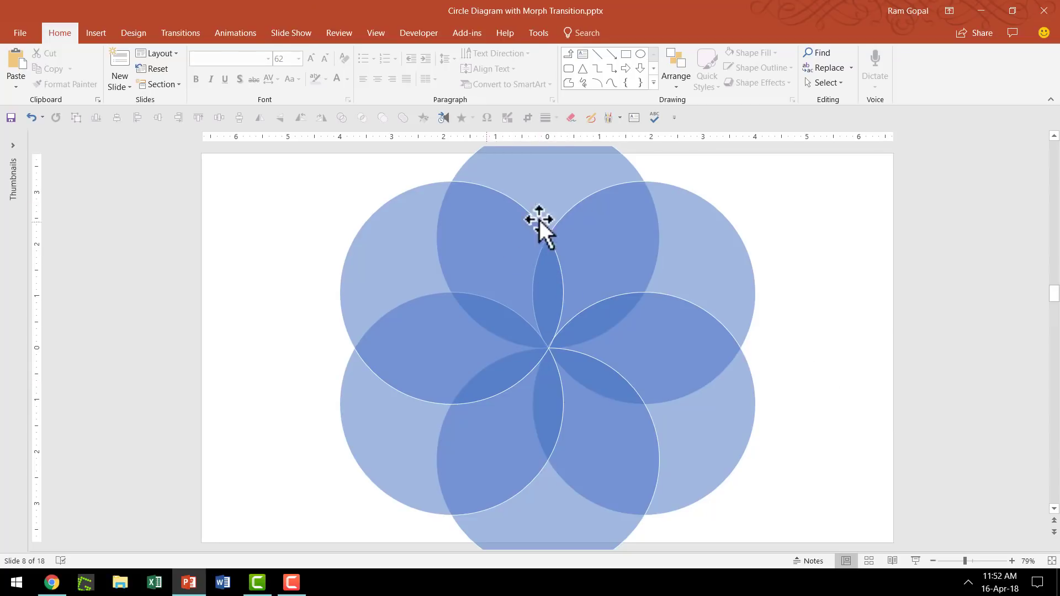
- Remove the outlines from all six remaining circles
{"action": "left_click", "coordinate": [547, 175]}
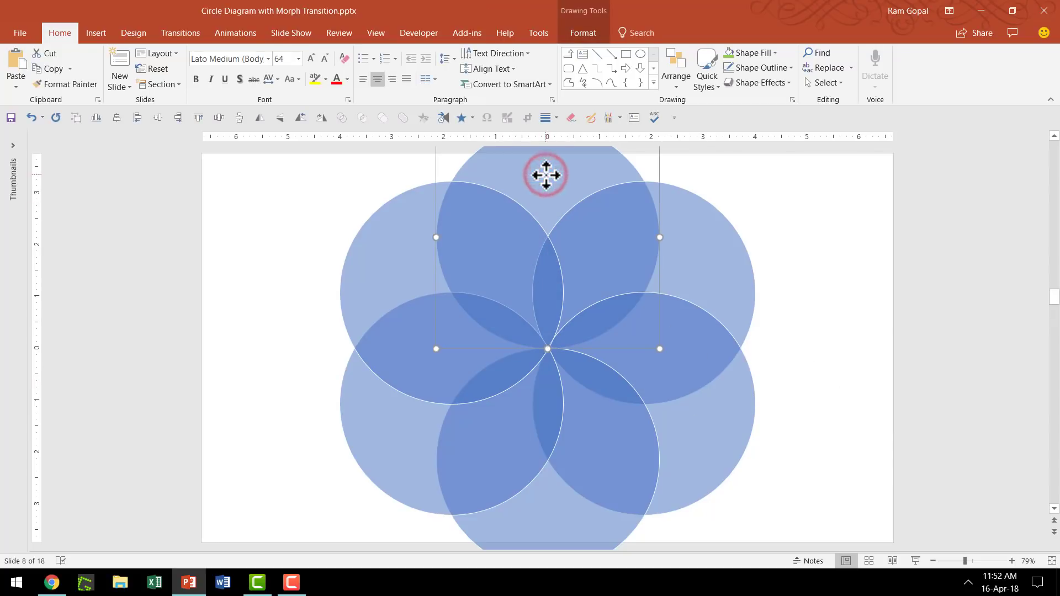
{"action": "key", "text": "ctrl+a"}
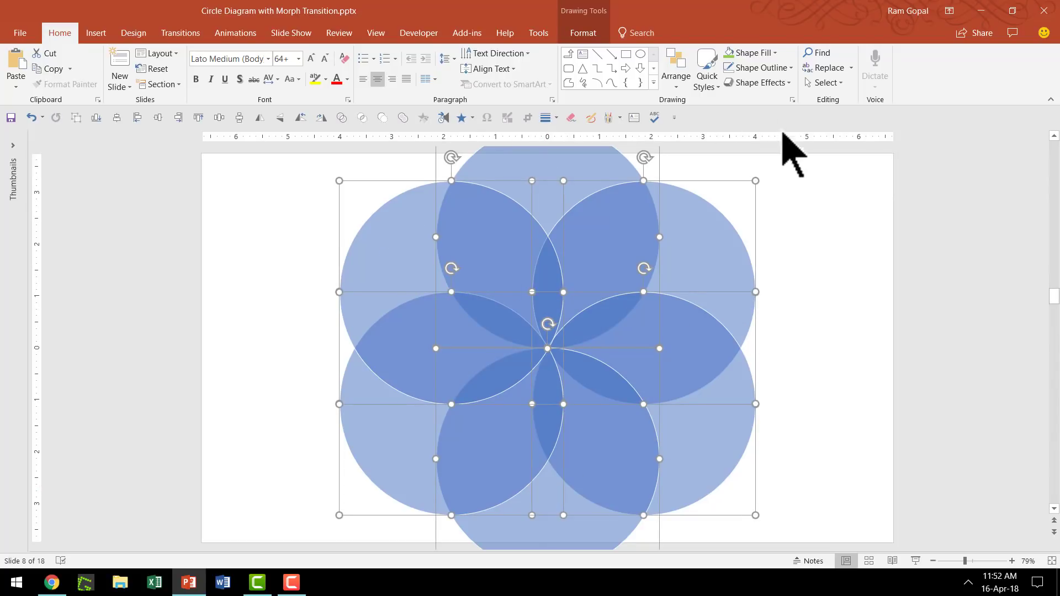
{"action": "left_click", "coordinate": [775, 70]}
{"action": "left_click", "coordinate": [761, 210]}
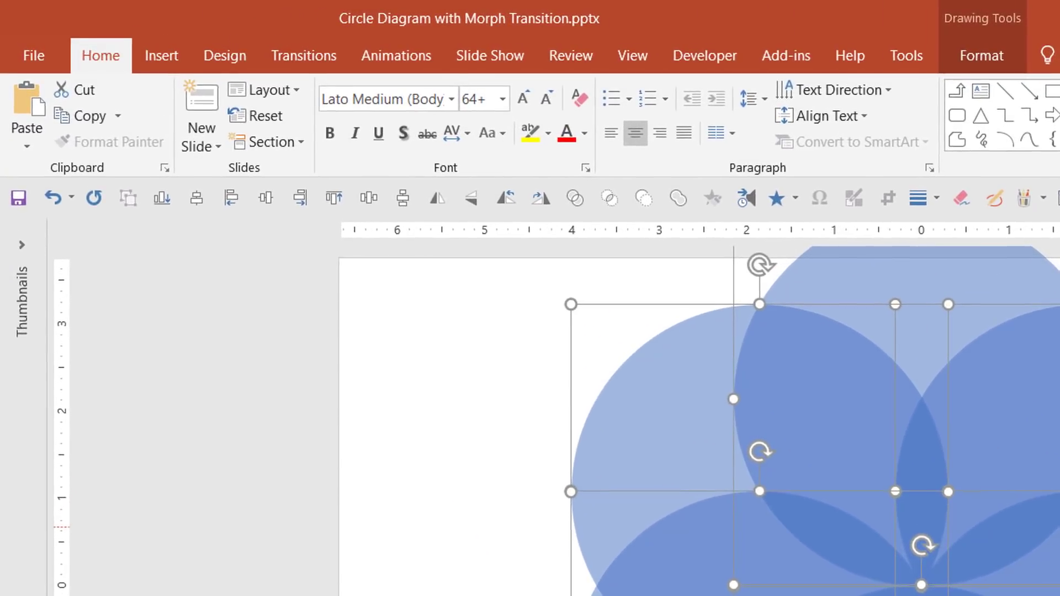
- Fragment the six overlapping circles into separate pieces with Merge Shapes
{"action": "left_click", "coordinate": [965, 62]}
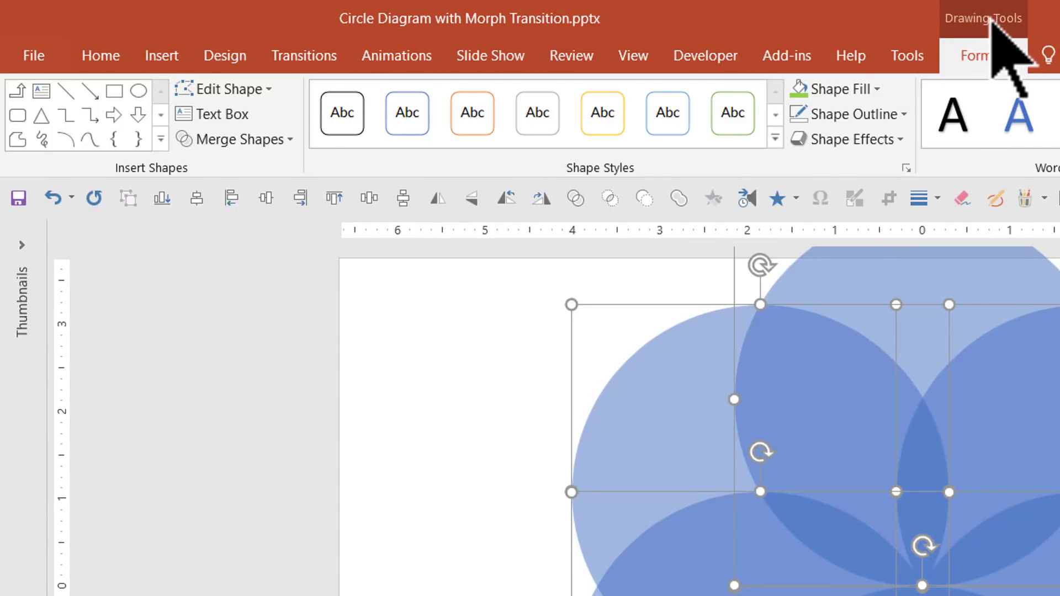
{"action": "left_click", "coordinate": [242, 138]}
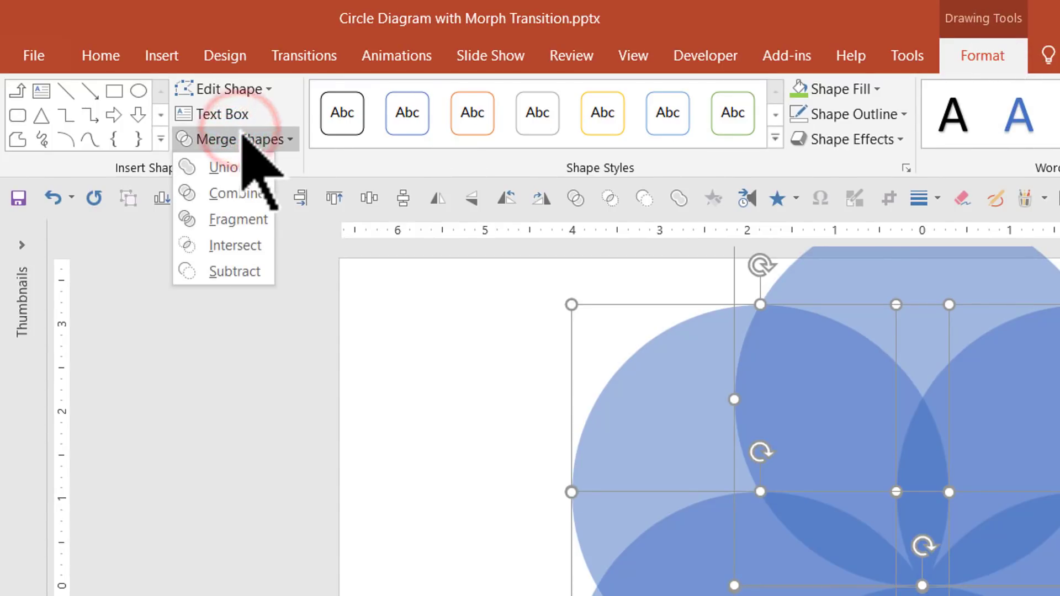
{"action": "left_click", "coordinate": [240, 220]}
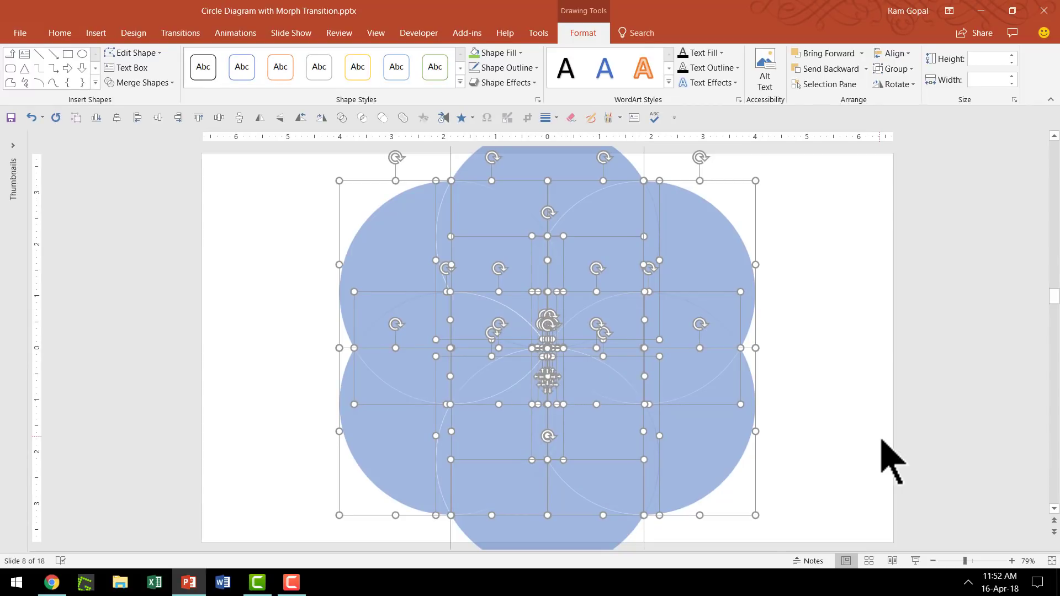
{"action": "left_click", "coordinate": [840, 360]}
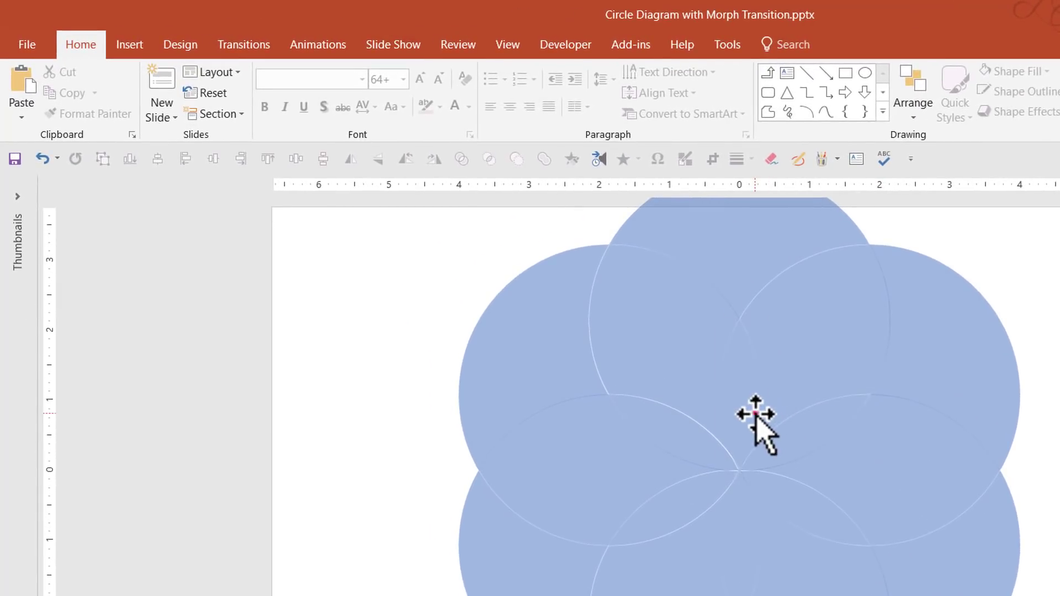
- Fill the three top-right circle fragments orange and union them into one crescent
{"action": "left_click", "coordinate": [755, 414]}
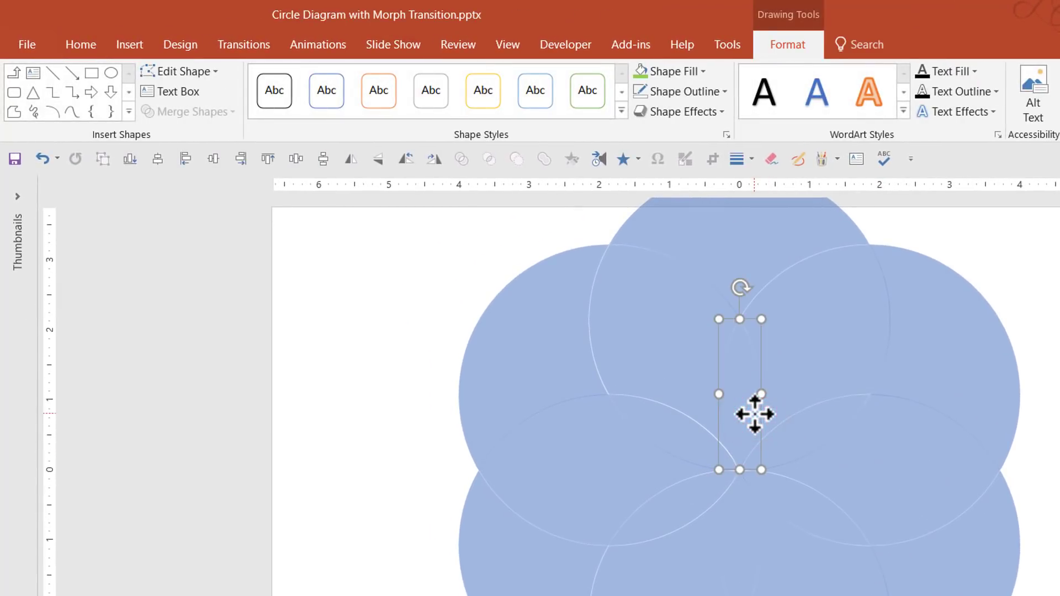
{"action": "left_click", "coordinate": [808, 325], "text": "shift"}
{"action": "left_click", "coordinate": [977, 362], "text": "shift"}
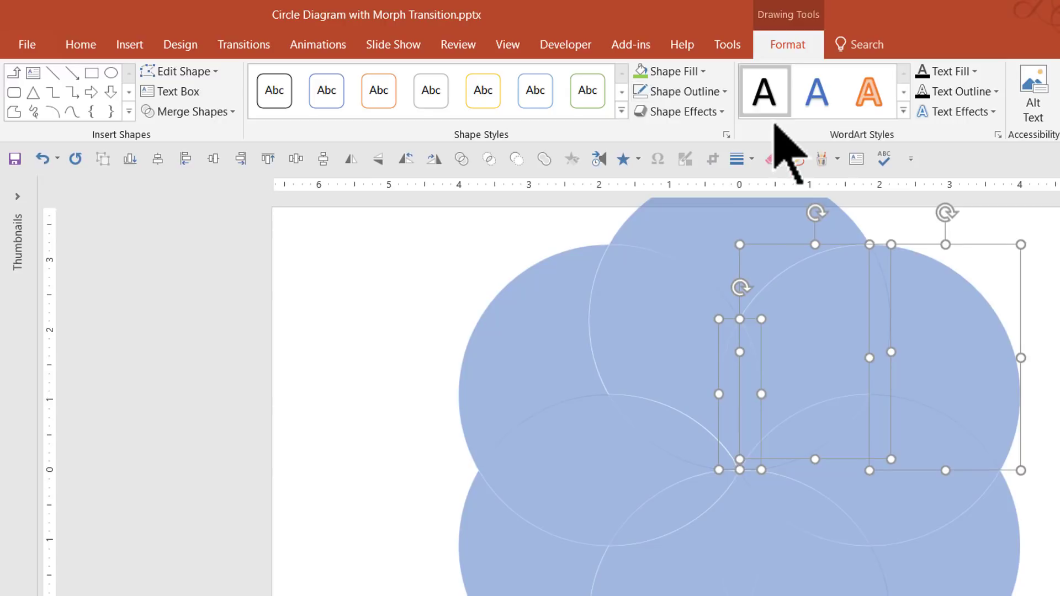
{"action": "left_click", "coordinate": [694, 71]}
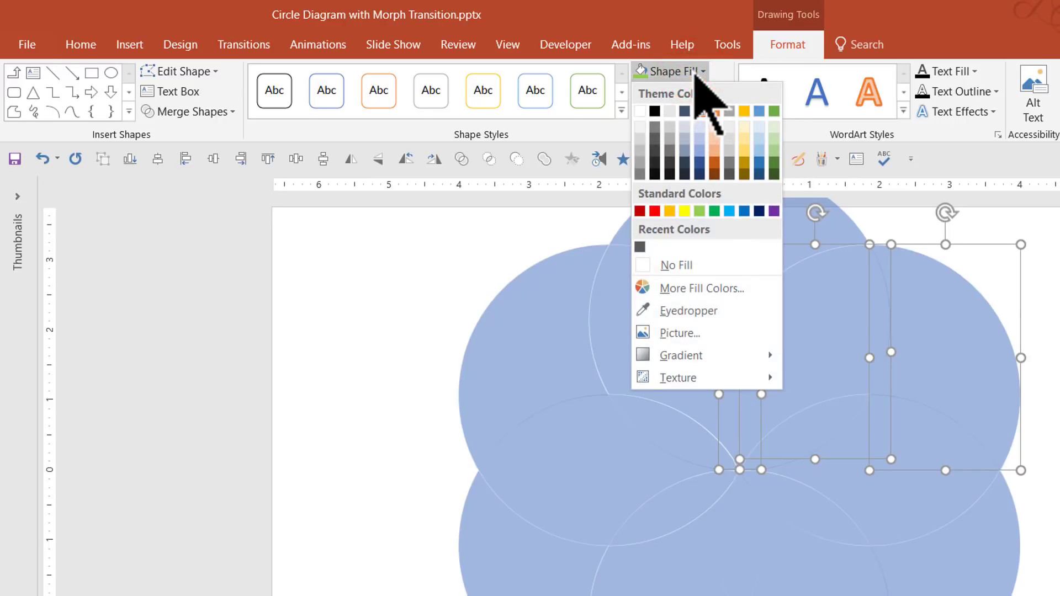
{"action": "left_click", "coordinate": [714, 160]}
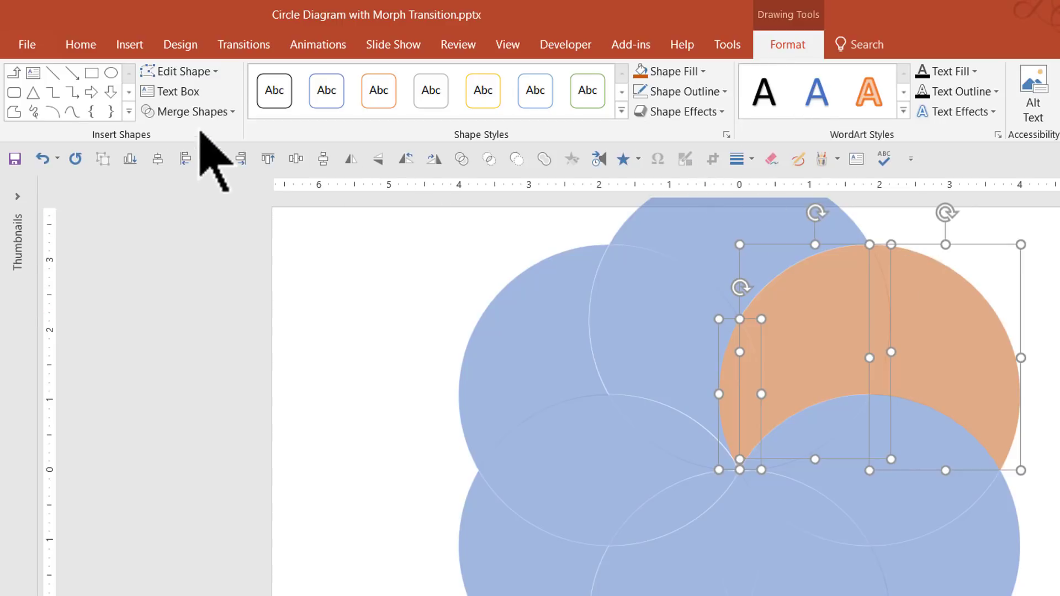
{"action": "left_click", "coordinate": [203, 111]}
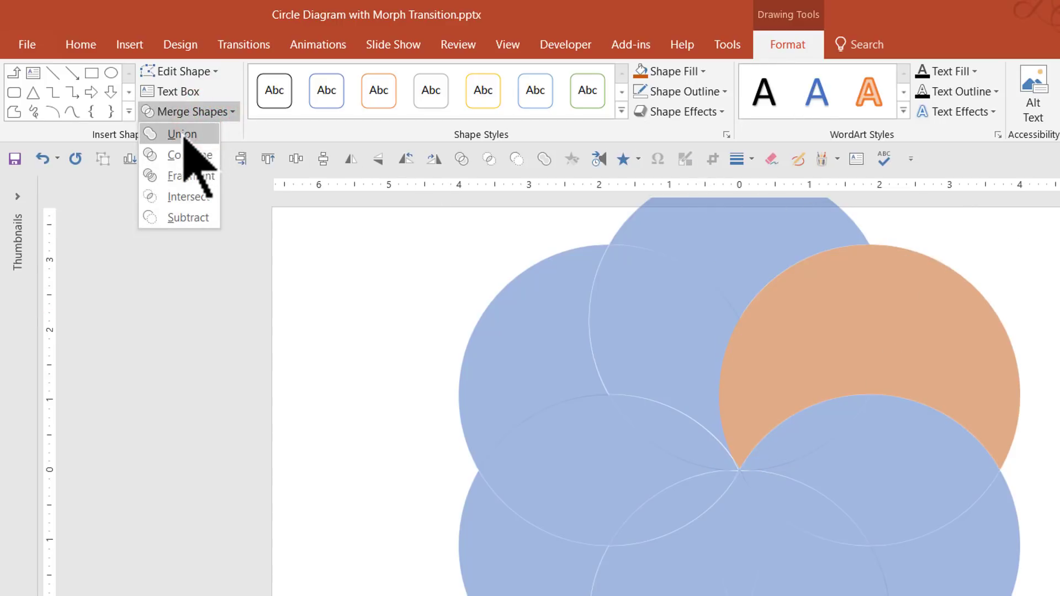
{"action": "left_click", "coordinate": [183, 134]}
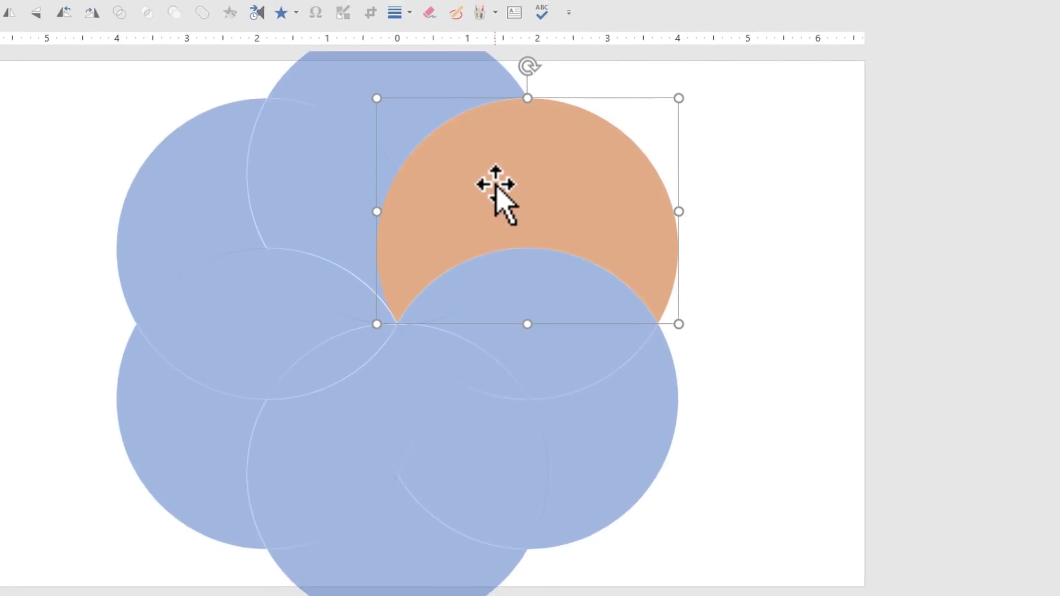
- Set the orange crescent's fill transparency to 0% in Format Shape
{"action": "right_click", "coordinate": [465, 183]}
{"action": "left_click", "coordinate": [538, 508]}
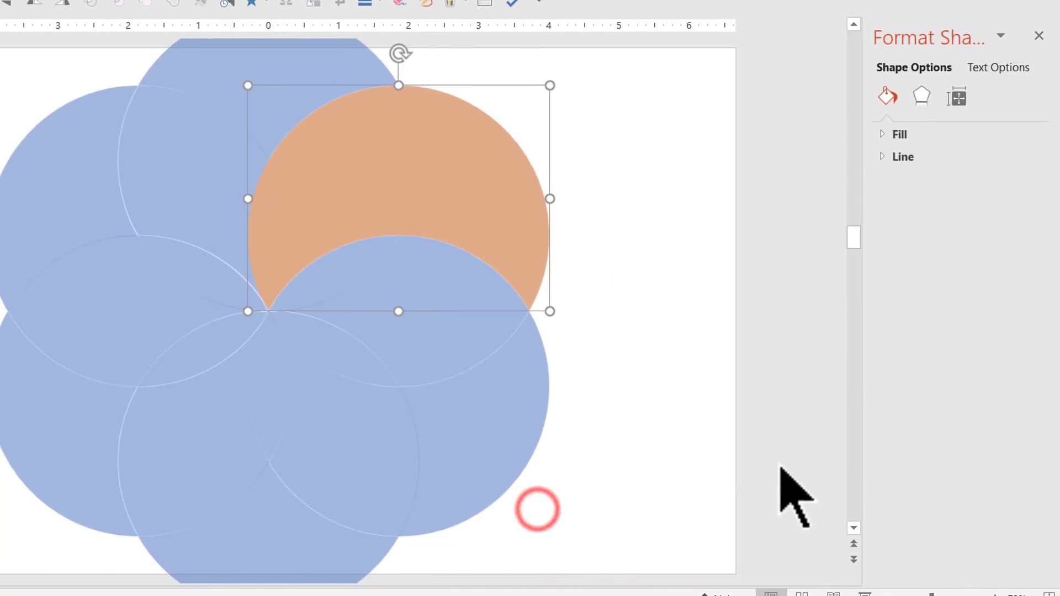
{"action": "left_click", "coordinate": [888, 134]}
{"action": "left_click", "coordinate": [974, 326]}
{"action": "left_click_drag", "start_coordinate": [975, 326], "coordinate": [828, 379]}
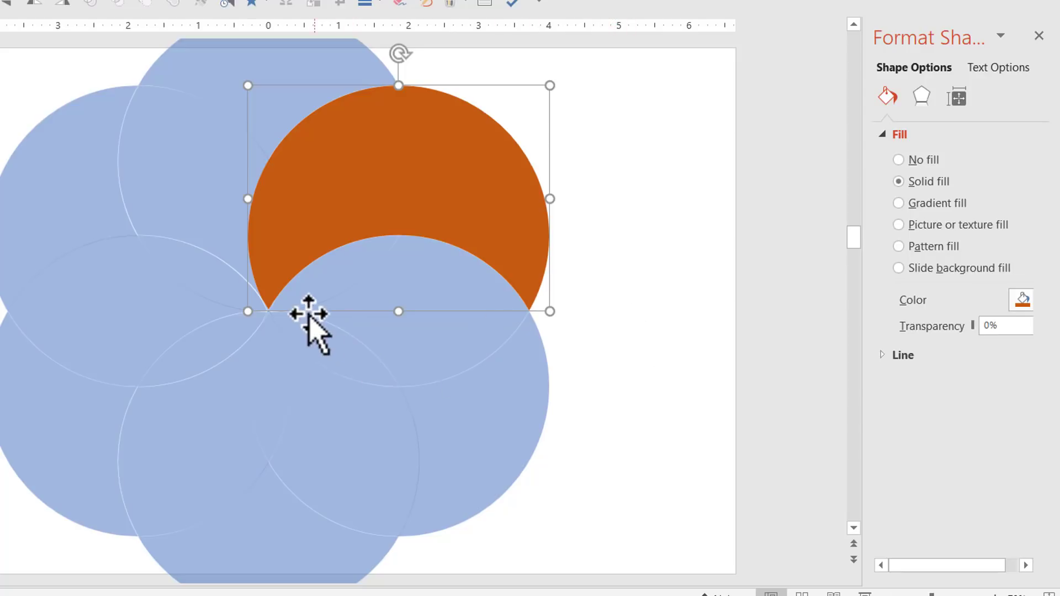
{"action": "left_click", "coordinate": [608, 370]}
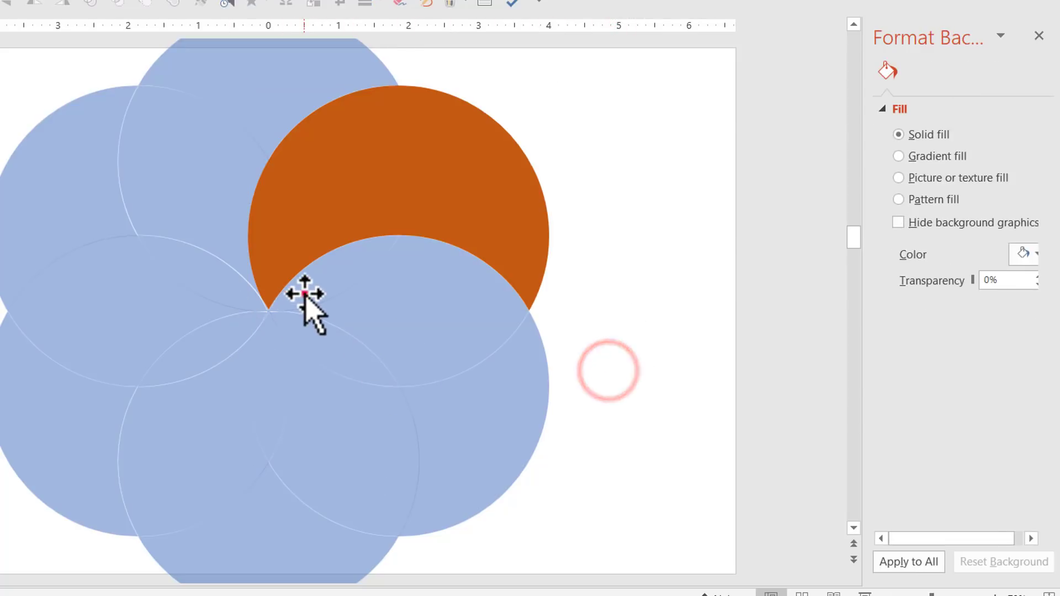
- Union the three lower-right pieces into one petal, filled blue at 0% transparency
{"action": "left_click", "coordinate": [307, 295]}
{"action": "left_click", "coordinate": [479, 306], "text": "shift"}
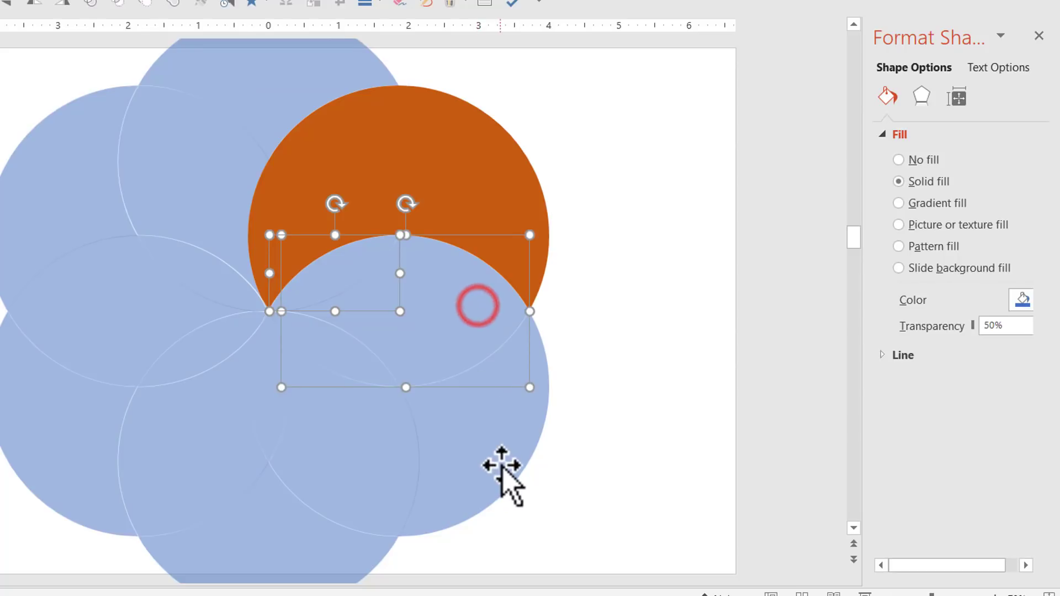
{"action": "left_click", "coordinate": [485, 457], "text": "shift"}
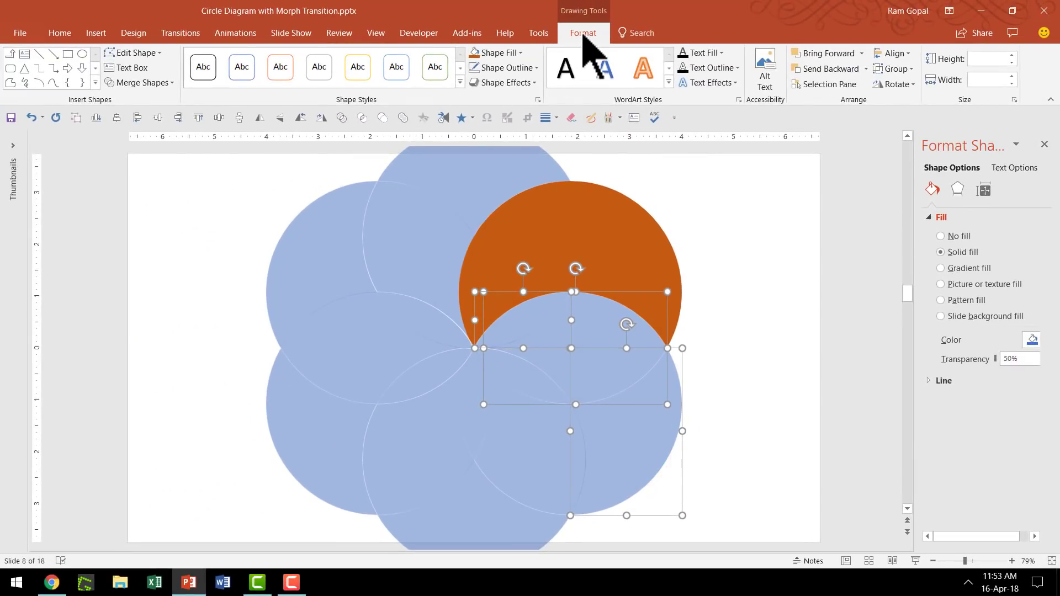
{"action": "left_click", "coordinate": [158, 84]}
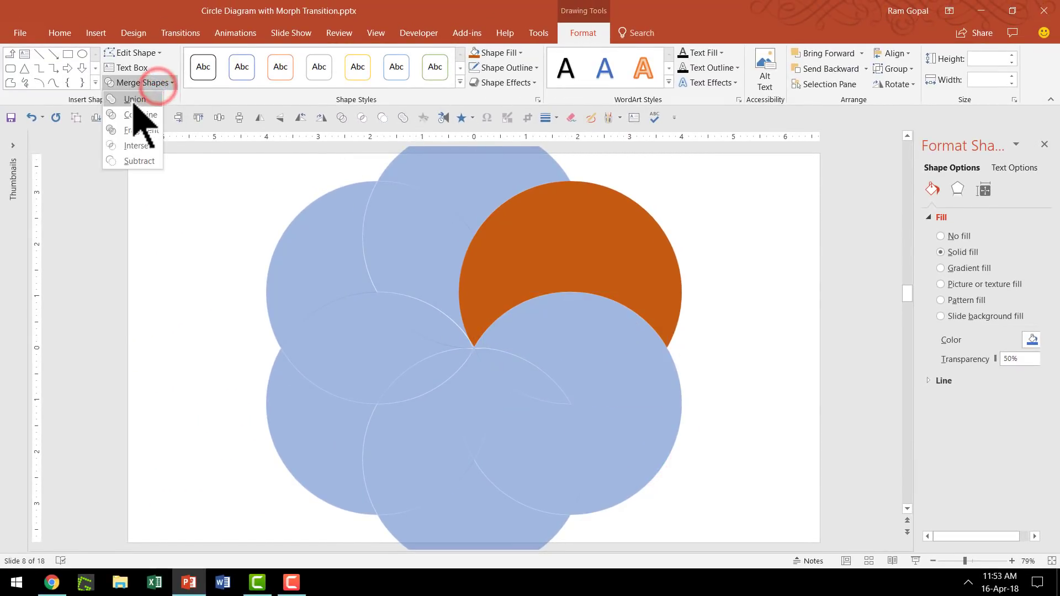
{"action": "left_click", "coordinate": [135, 100]}
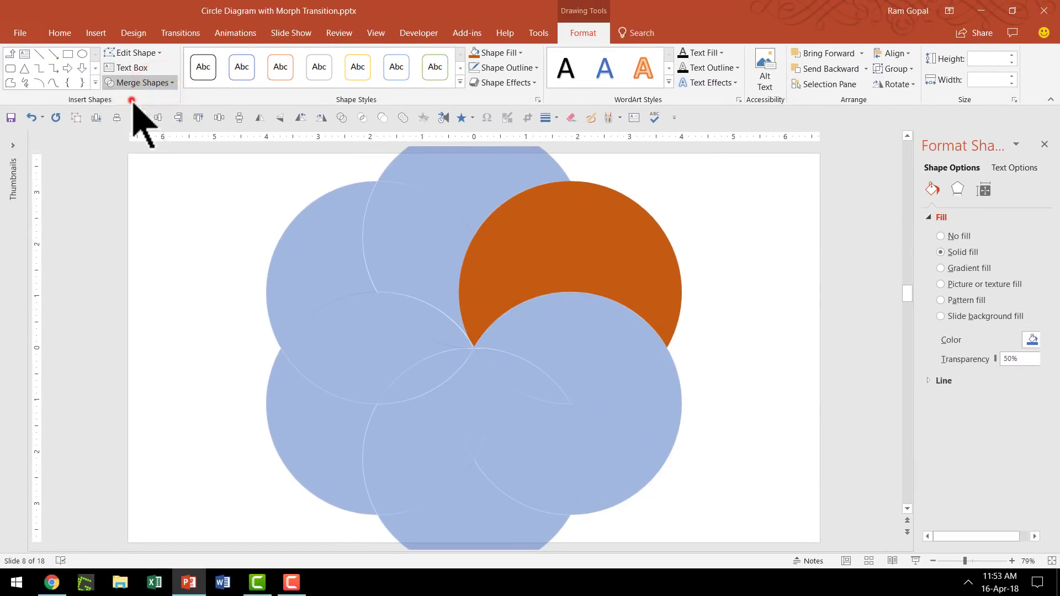
{"action": "left_click", "coordinate": [500, 52]}
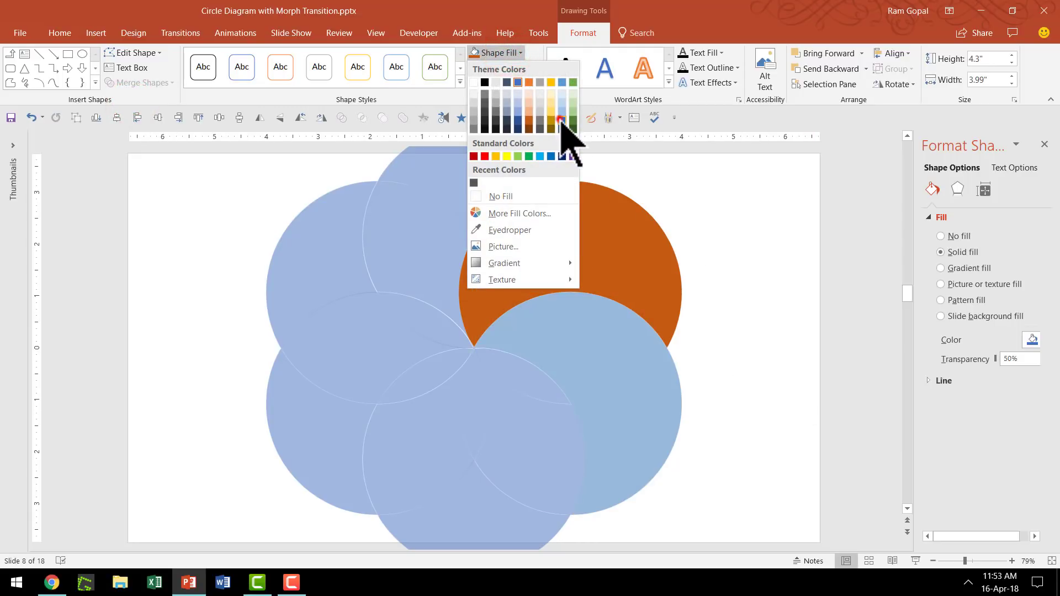
{"action": "left_click", "coordinate": [561, 119]}
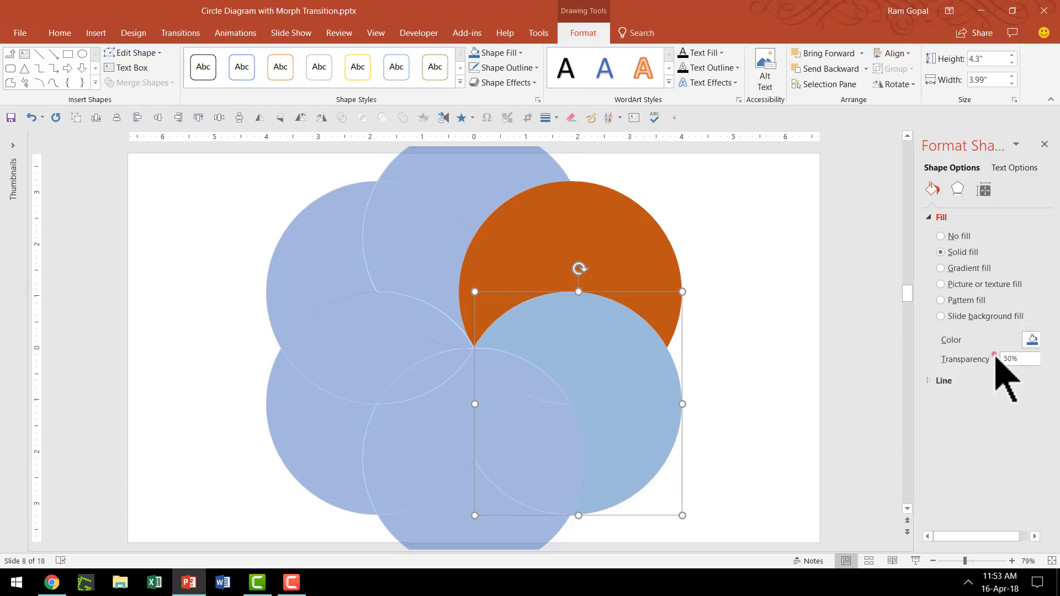
{"action": "left_click_drag", "start_coordinate": [996, 359], "coordinate": [973, 366]}
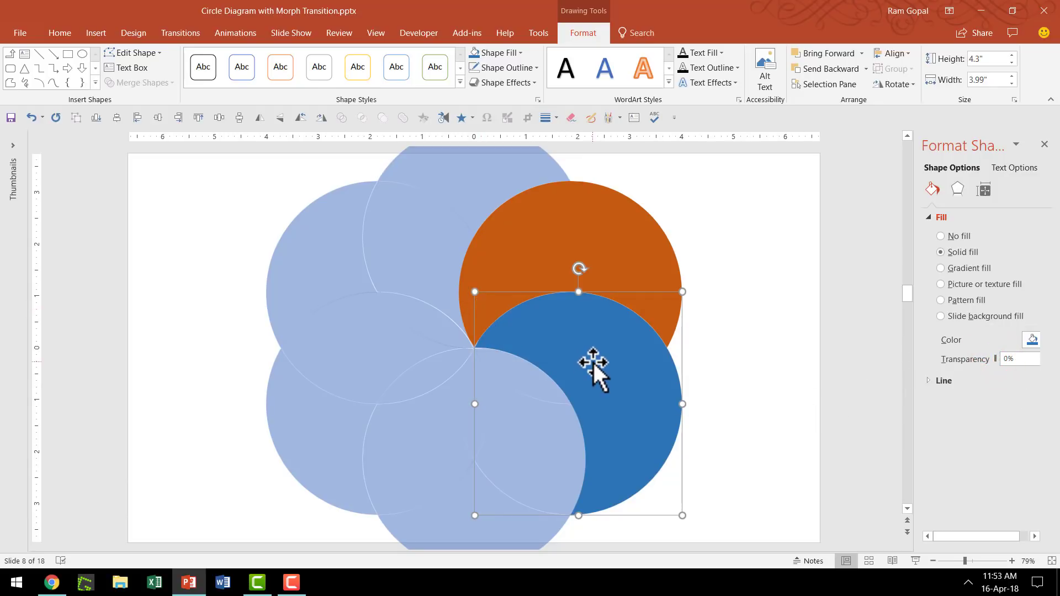
{"action": "key", "text": "Escape"}
- Union the bottom circle's pieces into one petal, filled dark gold at 0% transparency
{"action": "left_click", "coordinate": [528, 381]}
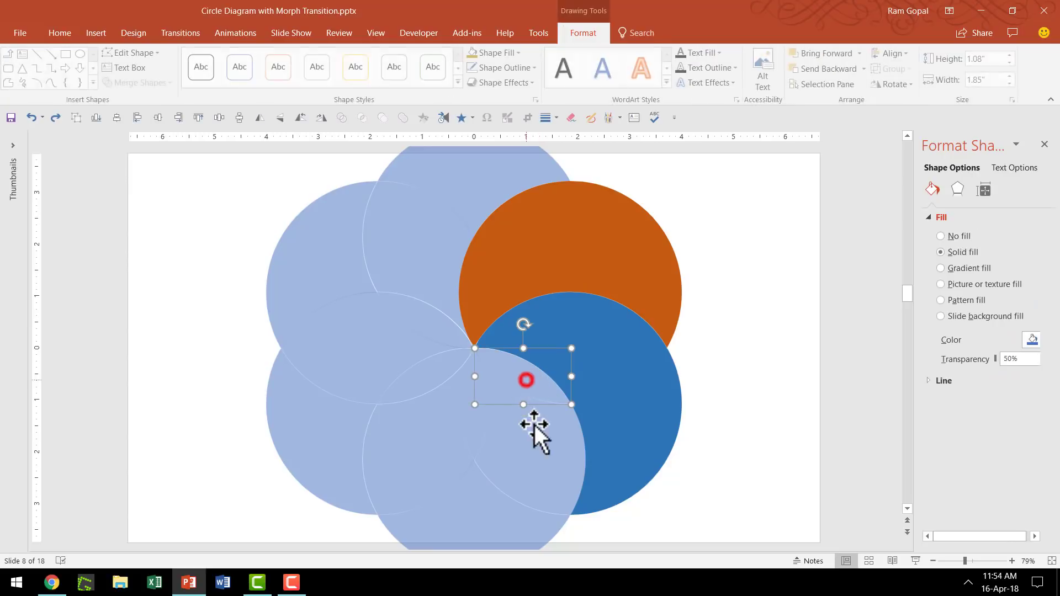
{"action": "left_click", "coordinate": [539, 445], "text": "shift"}
{"action": "left_click", "coordinate": [436, 531], "text": "shift"}
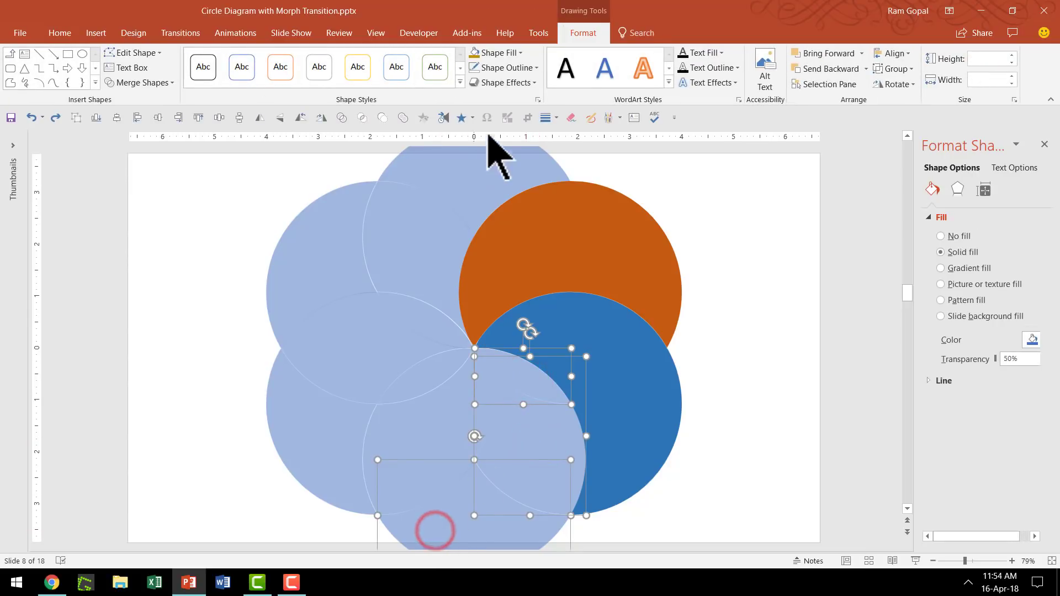
{"action": "left_click", "coordinate": [160, 84]}
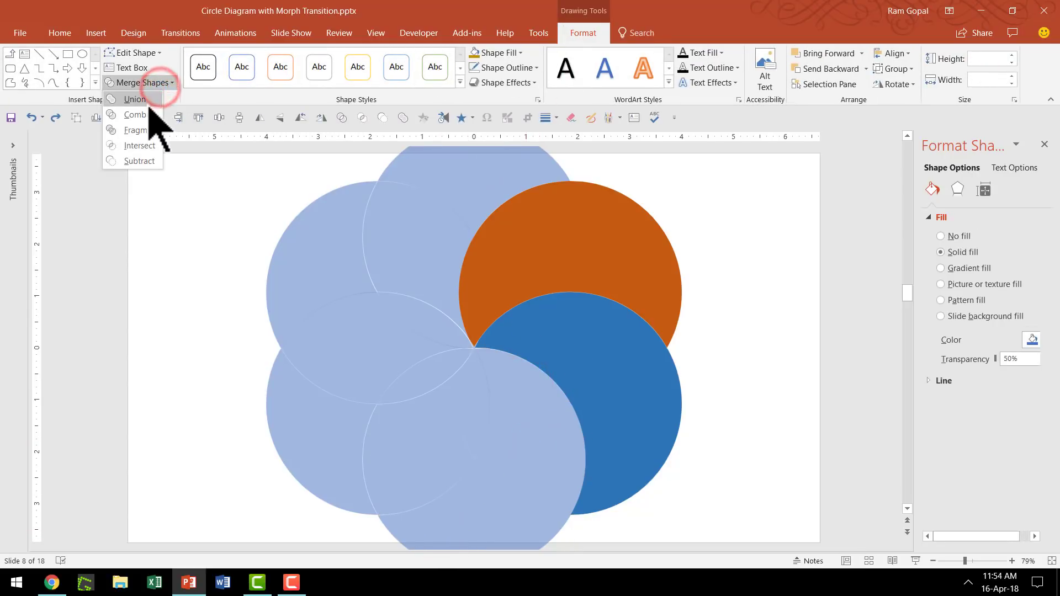
{"action": "left_click", "coordinate": [148, 100]}
{"action": "left_click", "coordinate": [493, 53]}
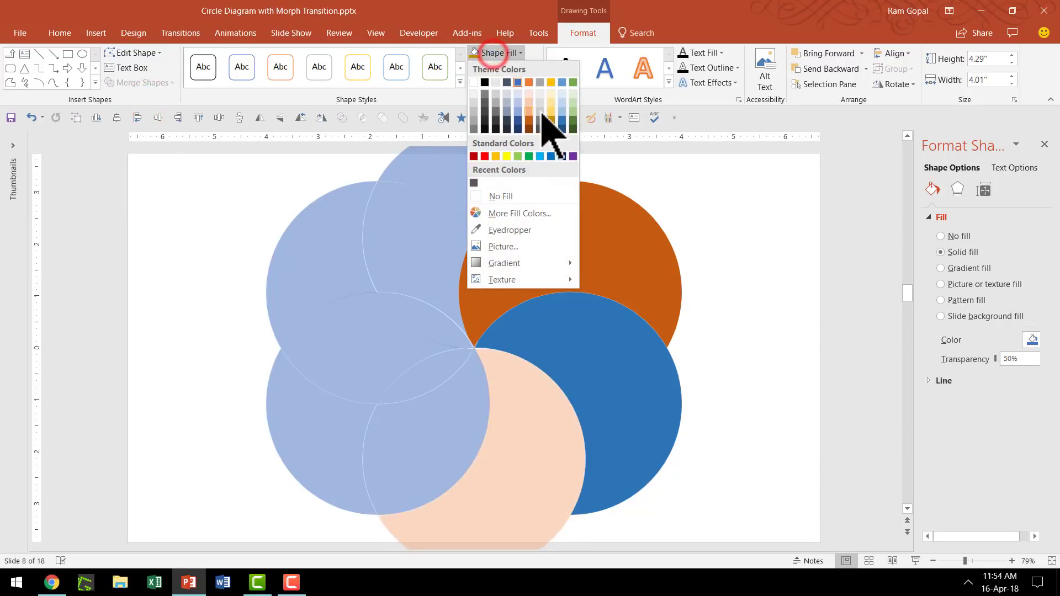
{"action": "left_click", "coordinate": [552, 120]}
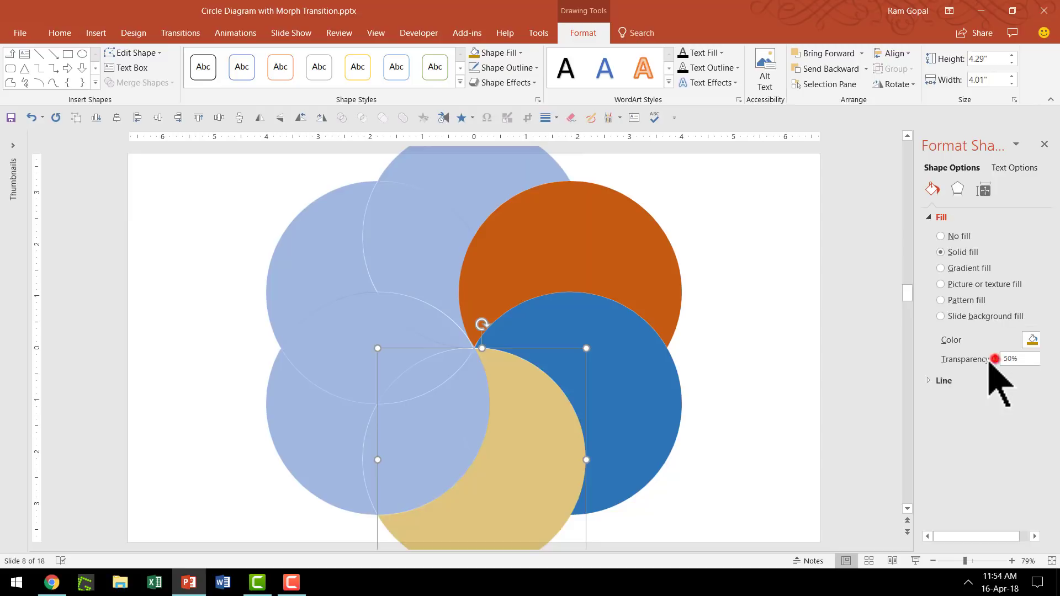
{"action": "left_click_drag", "start_coordinate": [994, 359], "coordinate": [899, 367]}
- Union the three lower-left pieces into one fully opaque petal
{"action": "left_click", "coordinate": [458, 410]}
{"action": "left_click", "coordinate": [485, 385], "text": "shift"}
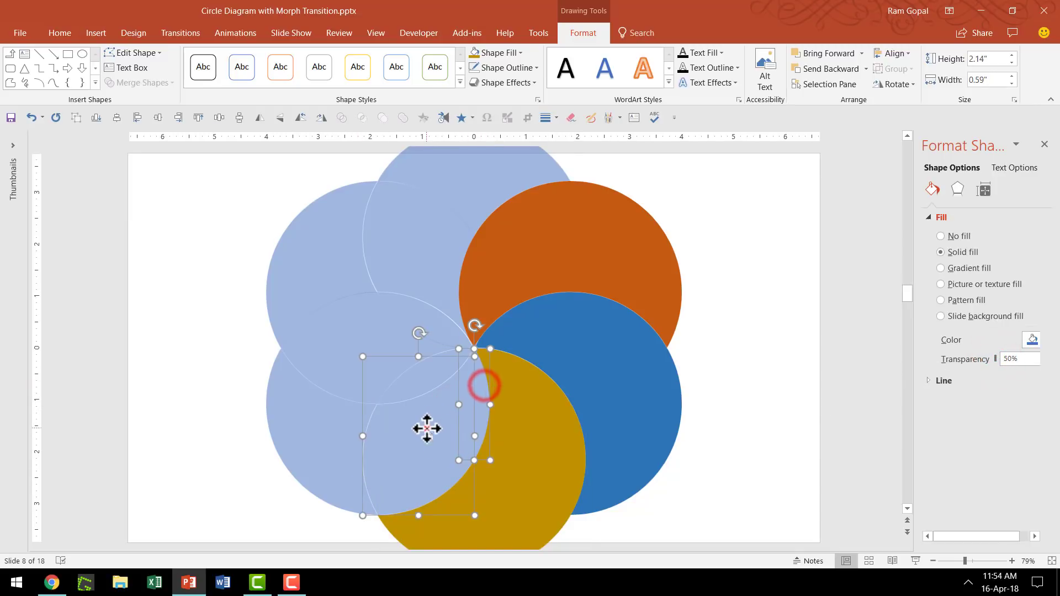
{"action": "left_click", "coordinate": [316, 446], "text": "shift"}
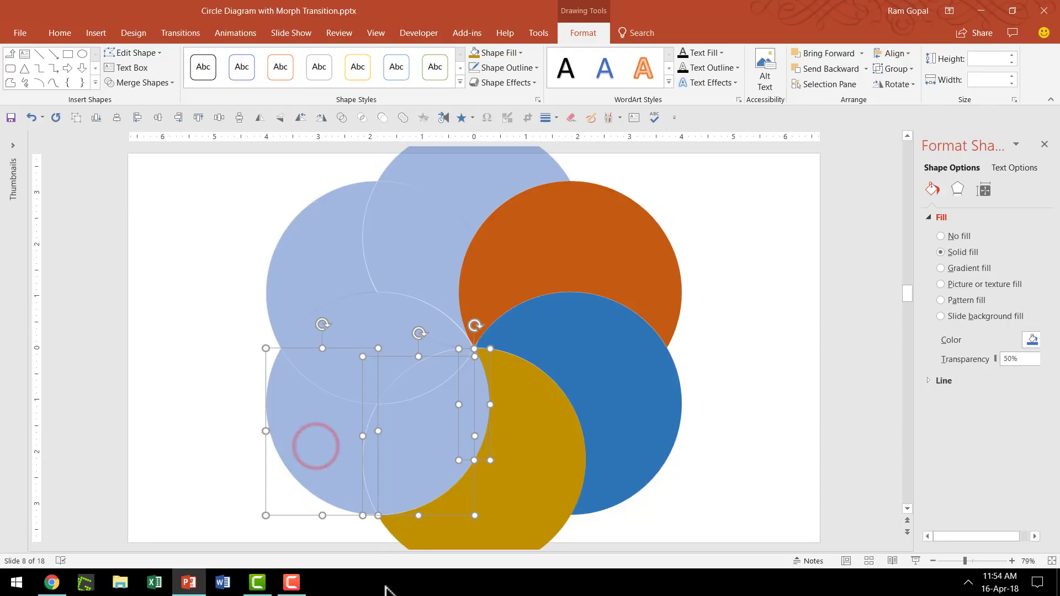
{"action": "left_click", "coordinate": [142, 82]}
{"action": "left_click", "coordinate": [132, 104]}
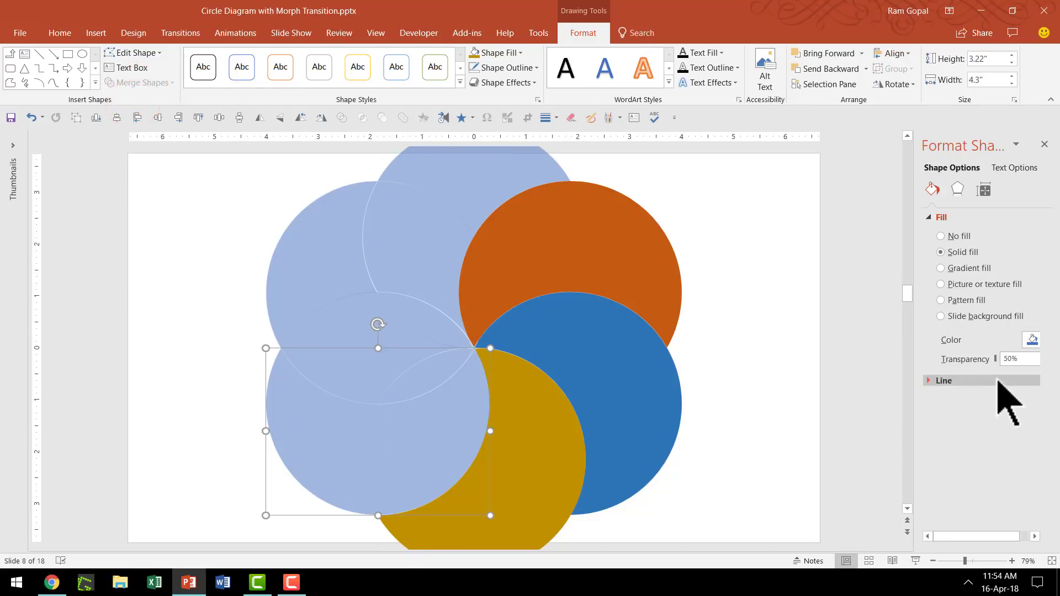
{"action": "left_click_drag", "start_coordinate": [982, 361], "coordinate": [980, 362]}
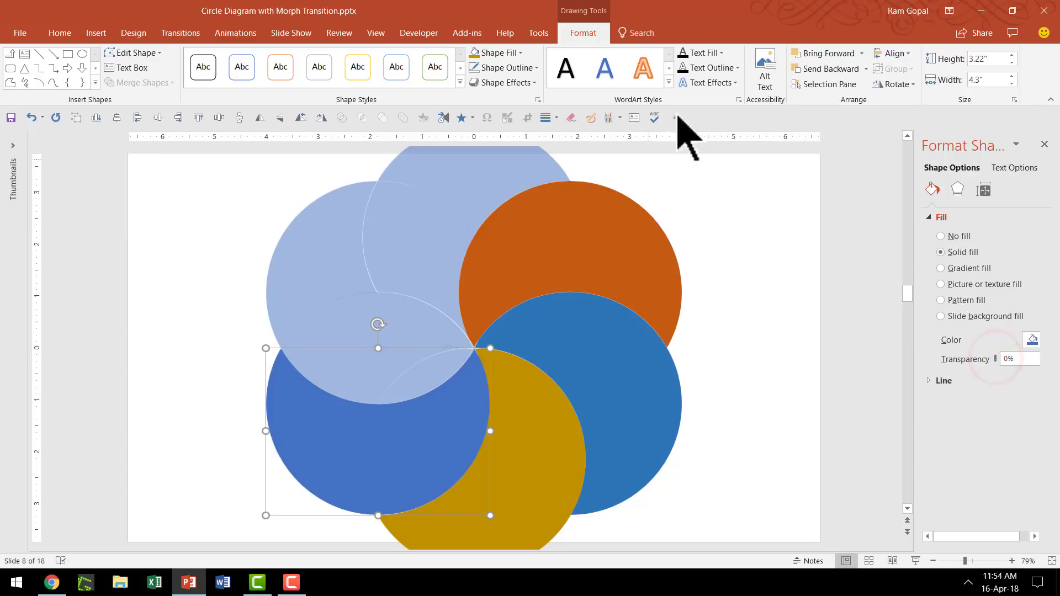
- Fill the lower-left petal green, and union the upper-left pieces into an opaque darker-blue petal
{"action": "left_click", "coordinate": [498, 52]}
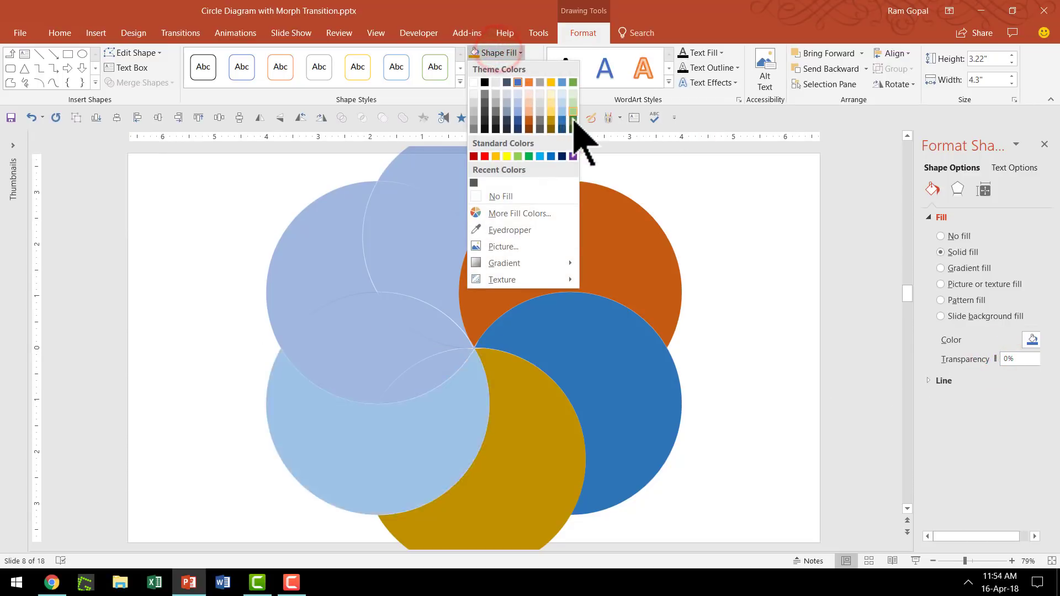
{"action": "left_click", "coordinate": [574, 118]}
{"action": "left_click", "coordinate": [443, 372]}
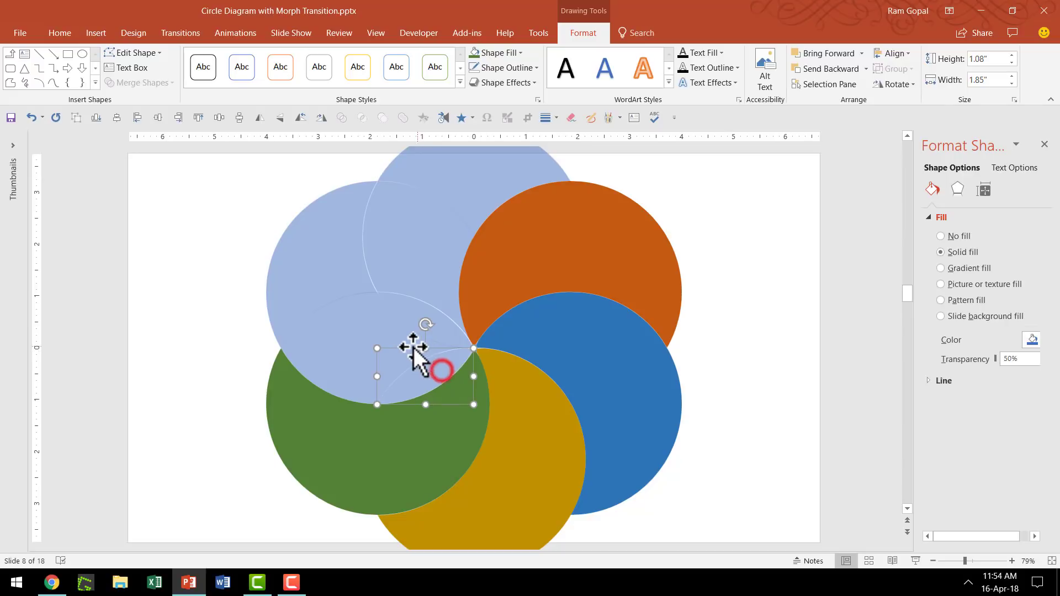
{"action": "left_click", "coordinate": [402, 330], "text": "shift"}
{"action": "left_click", "coordinate": [330, 237], "text": "shift"}
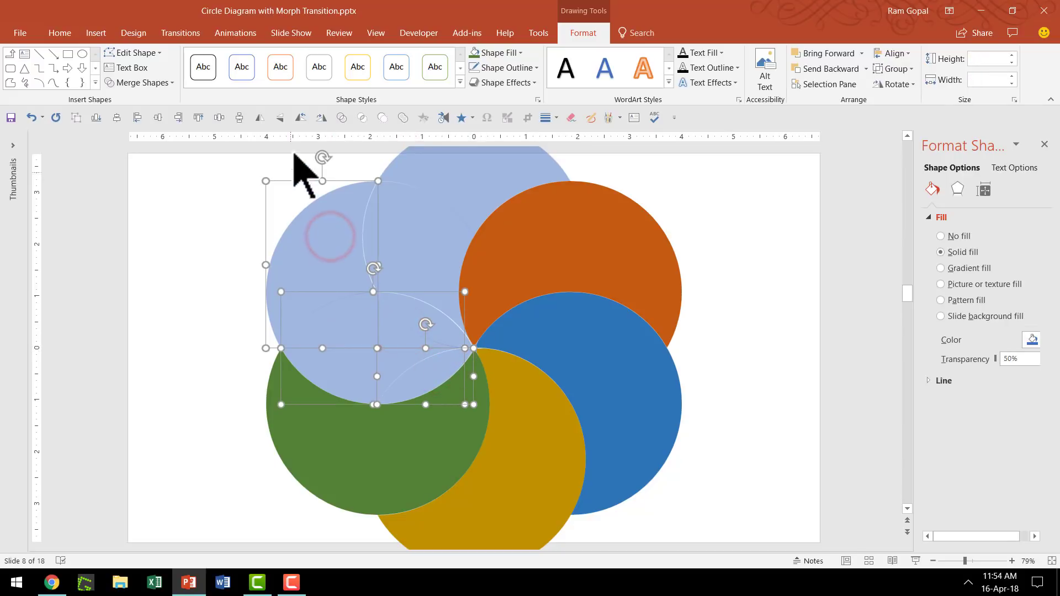
{"action": "left_click", "coordinate": [178, 83]}
{"action": "left_click", "coordinate": [148, 98]}
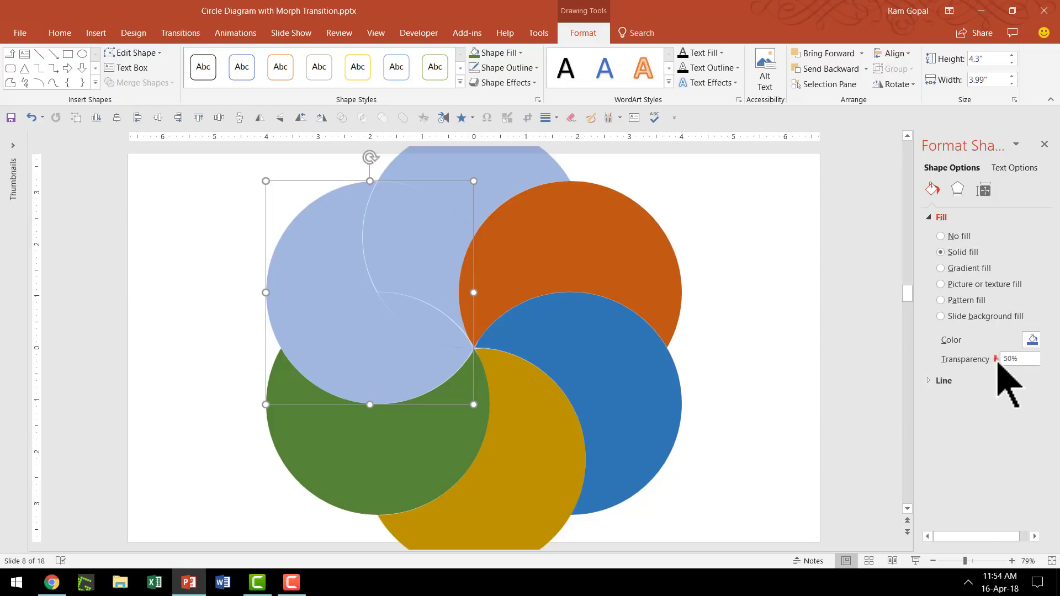
{"action": "left_click_drag", "start_coordinate": [998, 360], "coordinate": [947, 383]}
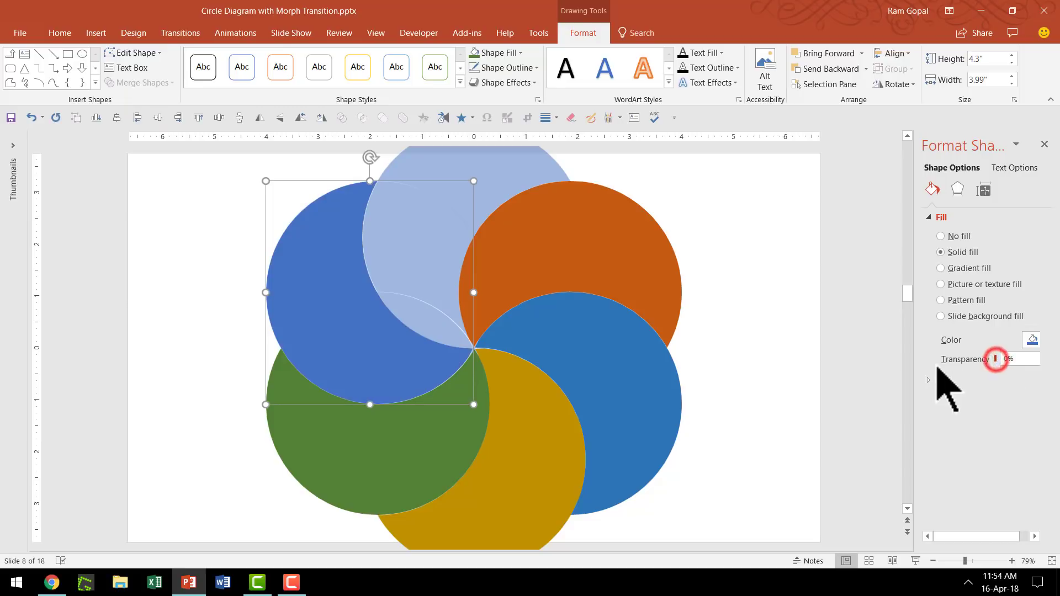
{"action": "left_click", "coordinate": [510, 52]}
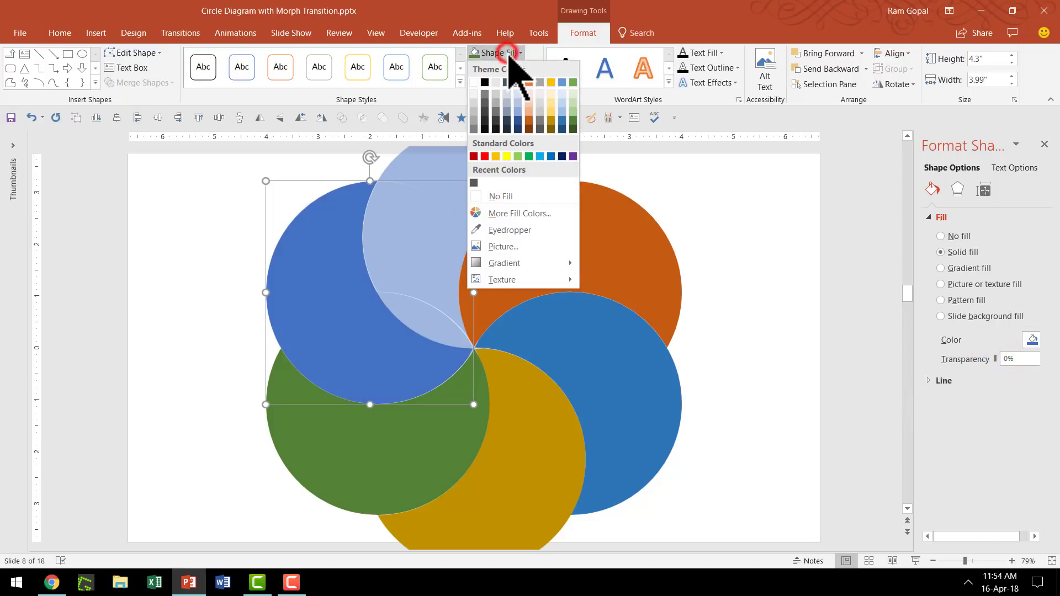
{"action": "left_click", "coordinate": [518, 120]}
- Union the three top pieces into one fully opaque petal filled dark grey
{"action": "left_click", "coordinate": [405, 306]}
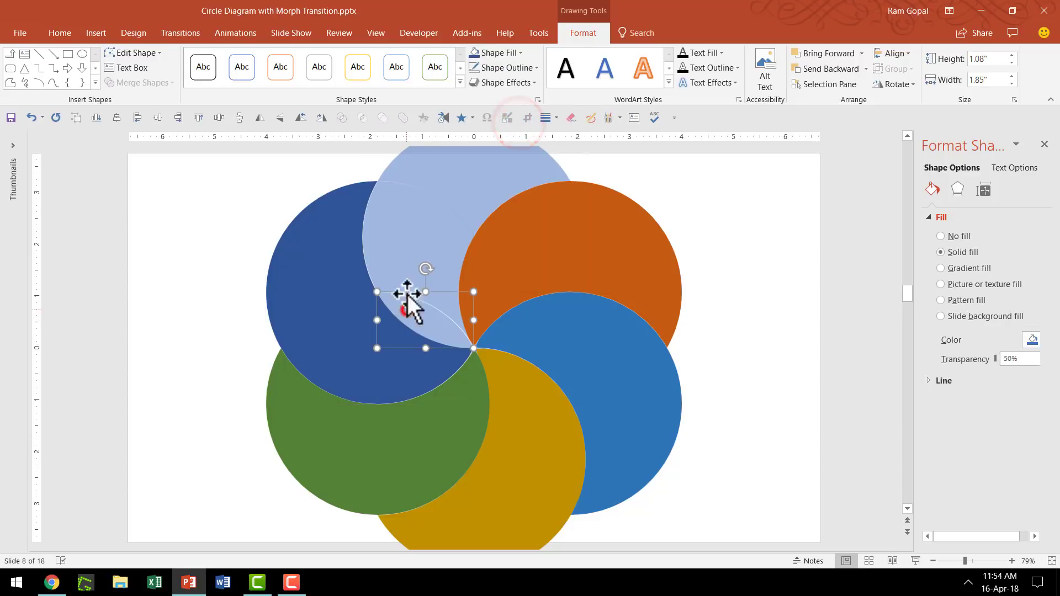
{"action": "left_click", "coordinate": [395, 221], "text": "shift"}
{"action": "left_click", "coordinate": [498, 180], "text": "shift"}
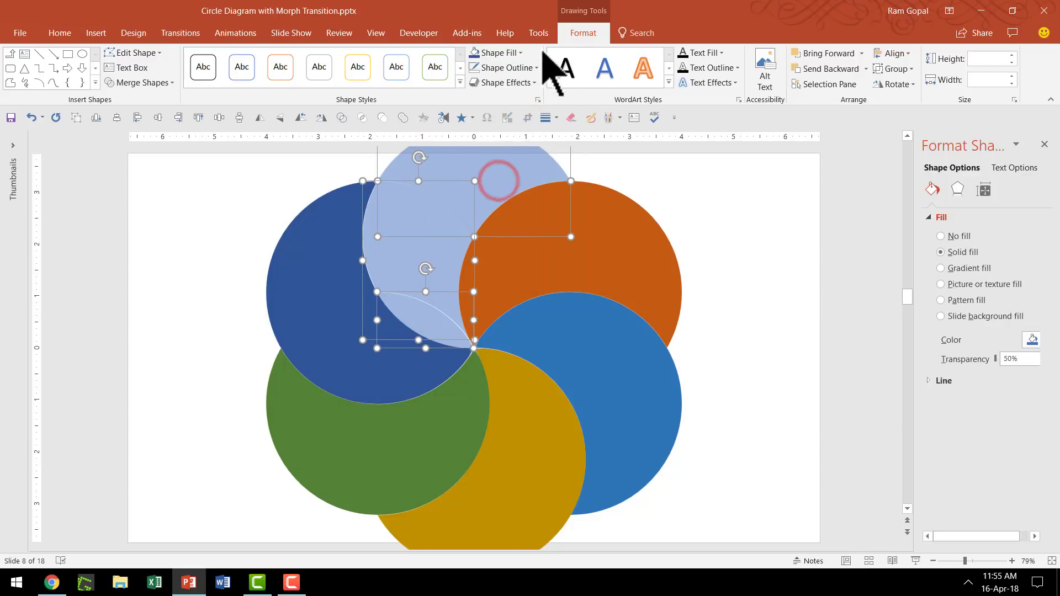
{"action": "left_click", "coordinate": [144, 82]}
{"action": "left_click", "coordinate": [142, 99]}
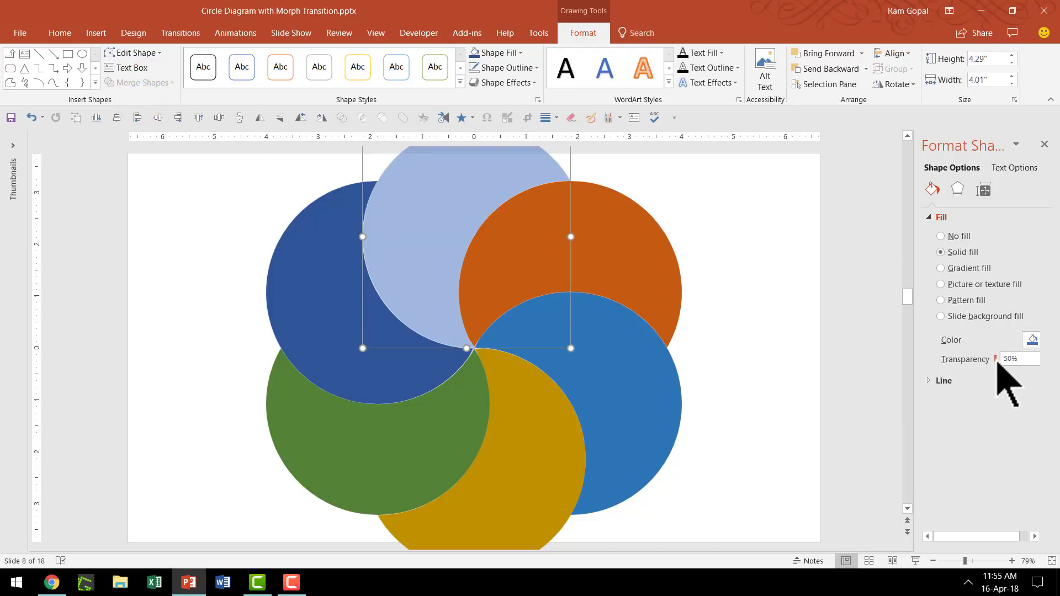
{"action": "left_click_drag", "start_coordinate": [997, 361], "coordinate": [938, 380]}
{"action": "left_click", "coordinate": [505, 52]}
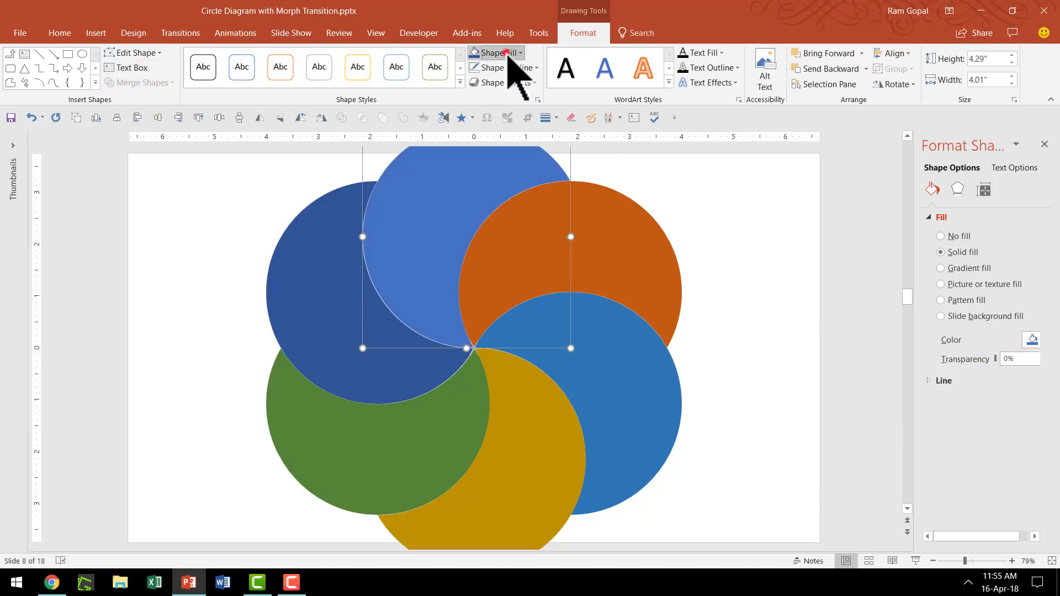
{"action": "left_click", "coordinate": [495, 120]}
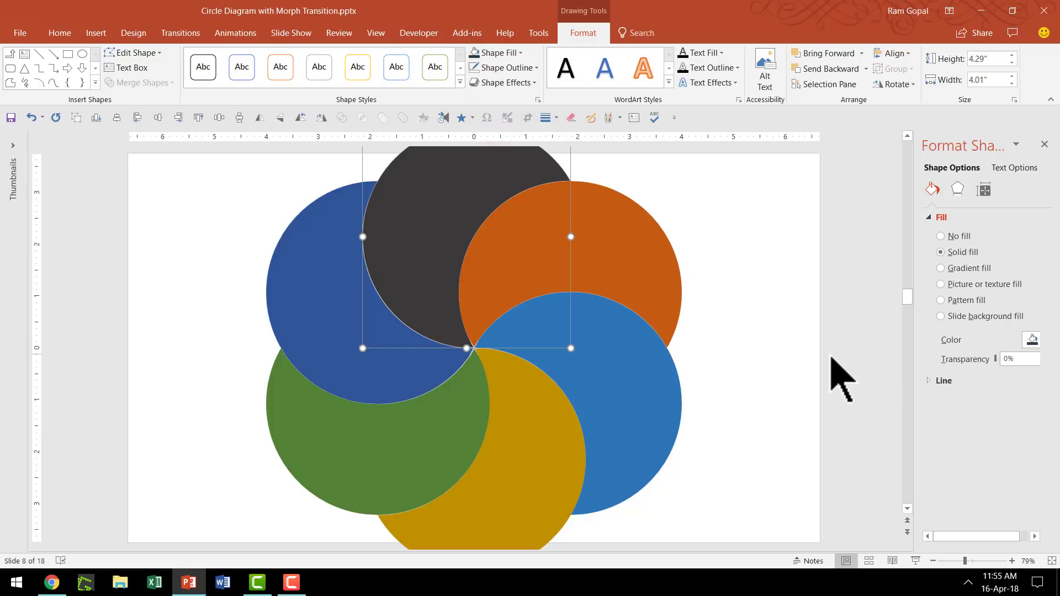
{"action": "left_click", "coordinate": [810, 359]}
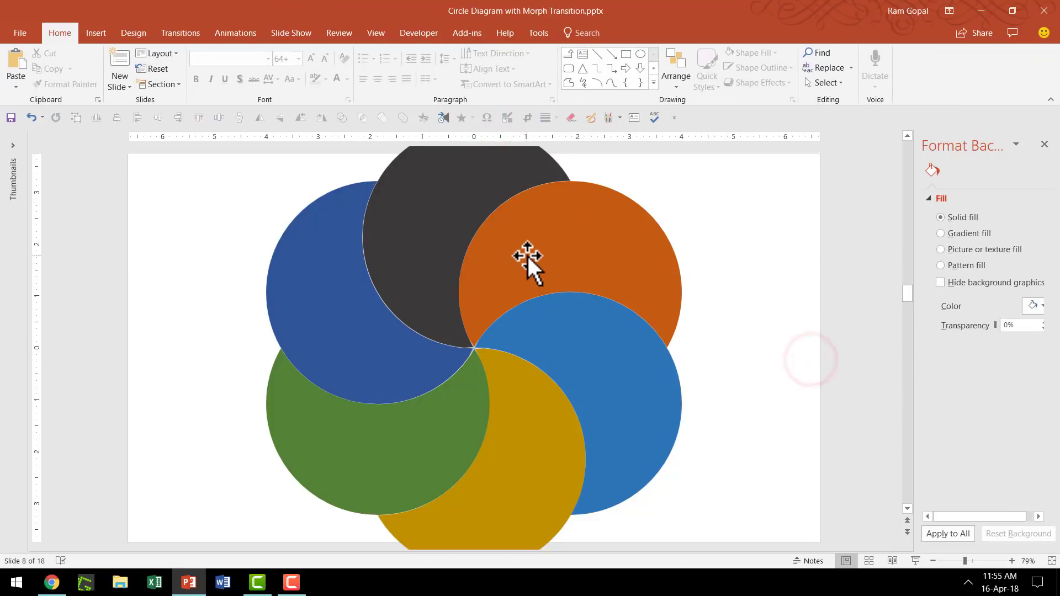
- Give all six petals a white shape outline
{"action": "key", "text": "ctrl+a"}
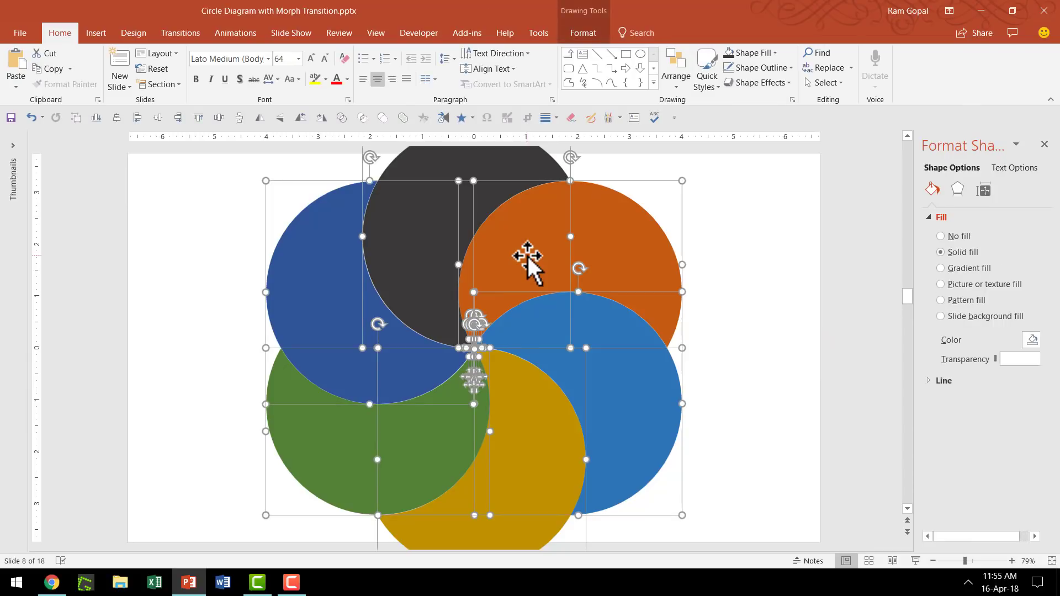
{"action": "left_click", "coordinate": [777, 68]}
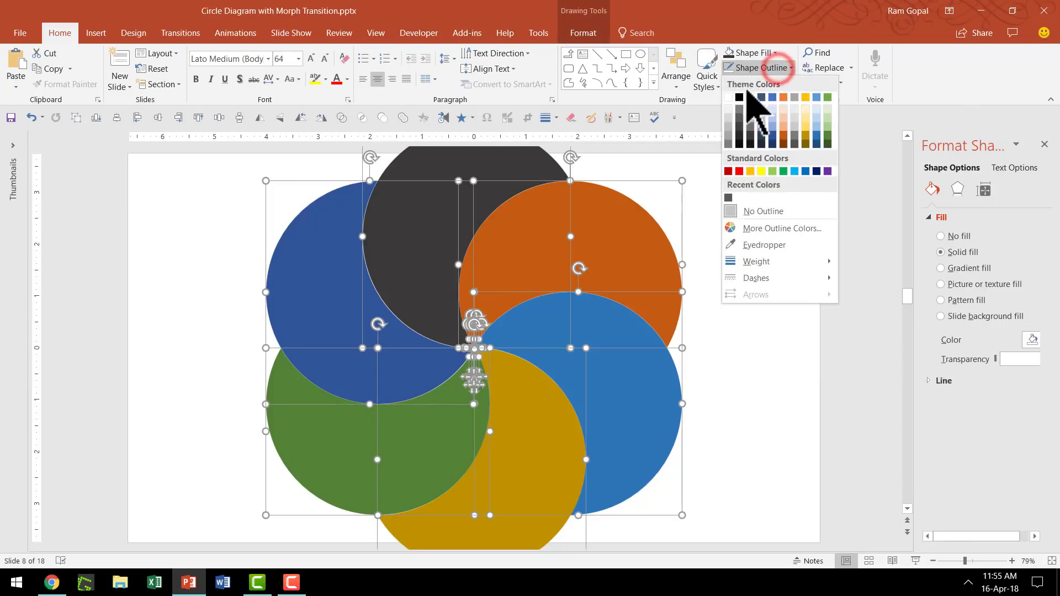
{"action": "left_click", "coordinate": [728, 98]}
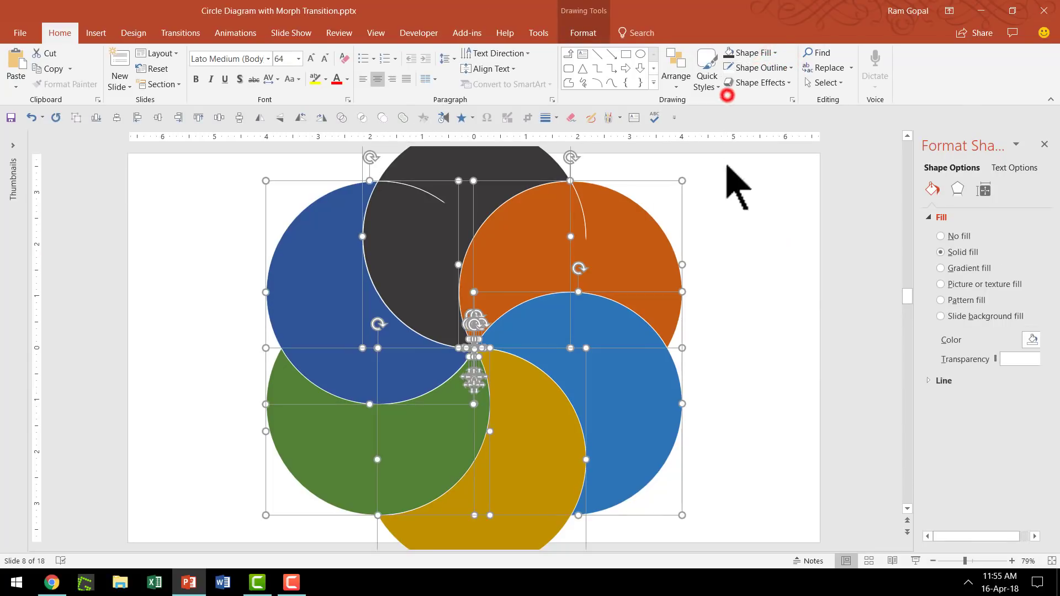
{"action": "left_click", "coordinate": [766, 382]}
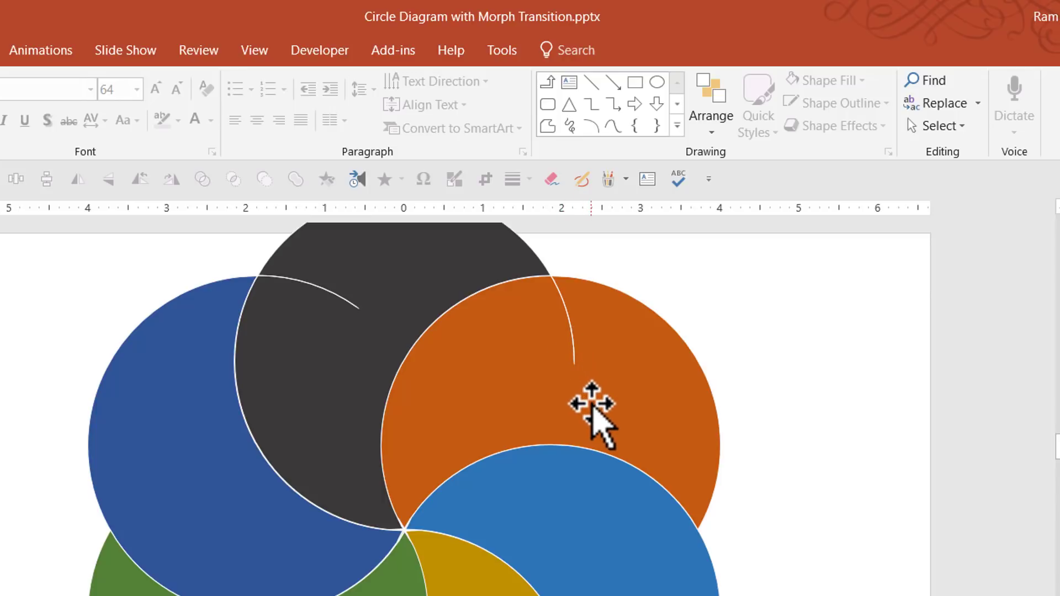
- Delete the two stray vertices from the orange petal using Edit Points
{"action": "left_click", "coordinate": [570, 326]}
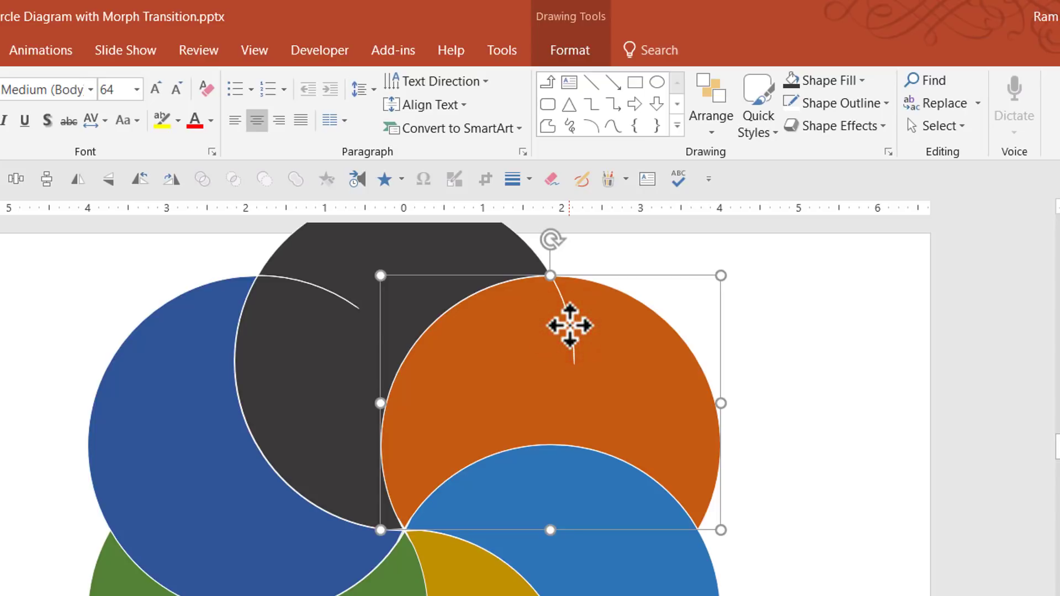
{"action": "right_click", "coordinate": [570, 324]}
{"action": "left_click", "coordinate": [627, 472]}
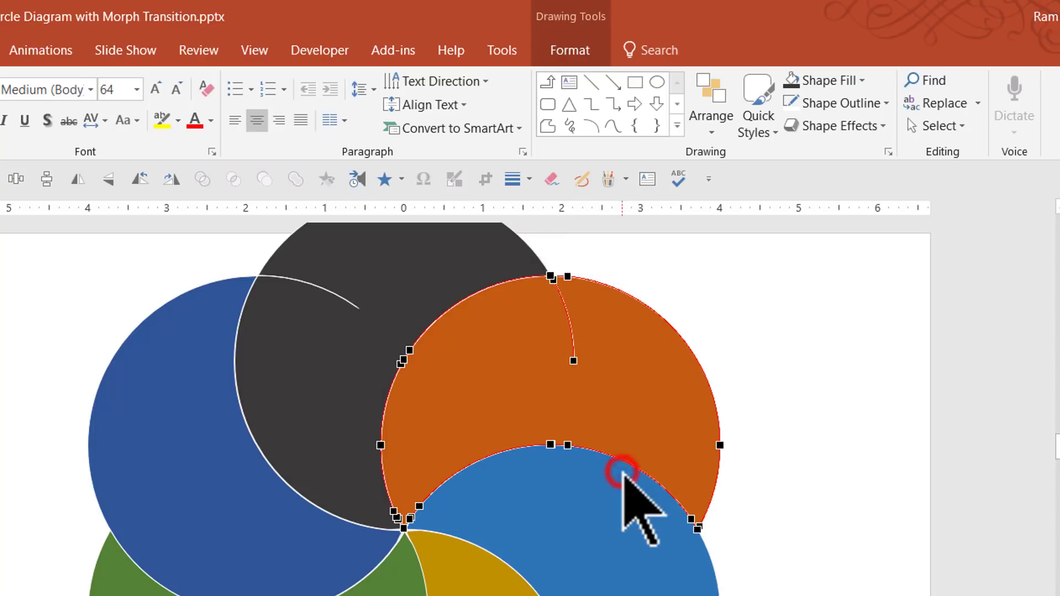
{"action": "right_click", "coordinate": [576, 362]}
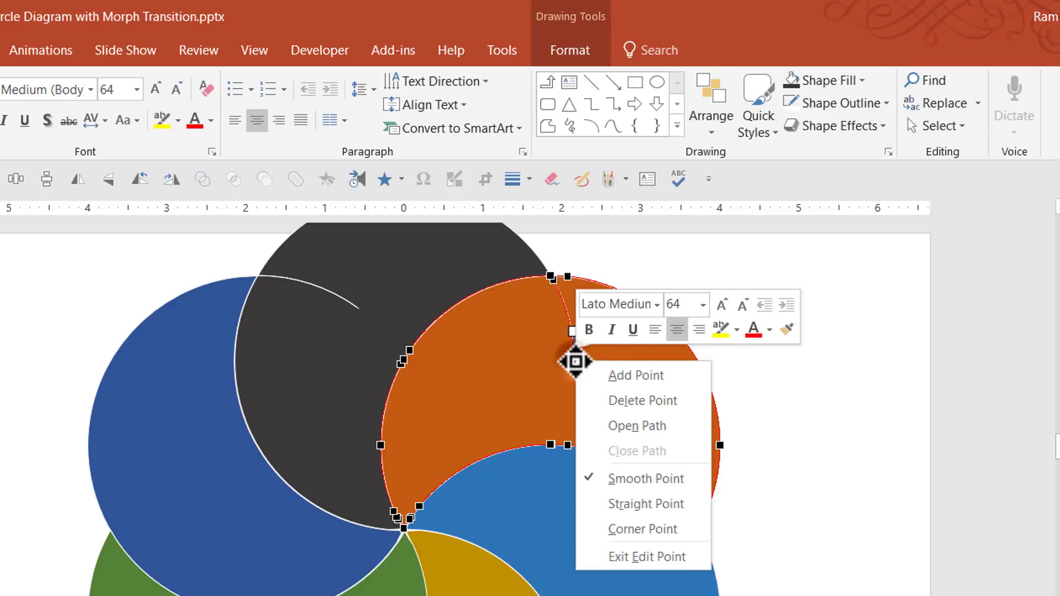
{"action": "left_click", "coordinate": [621, 401]}
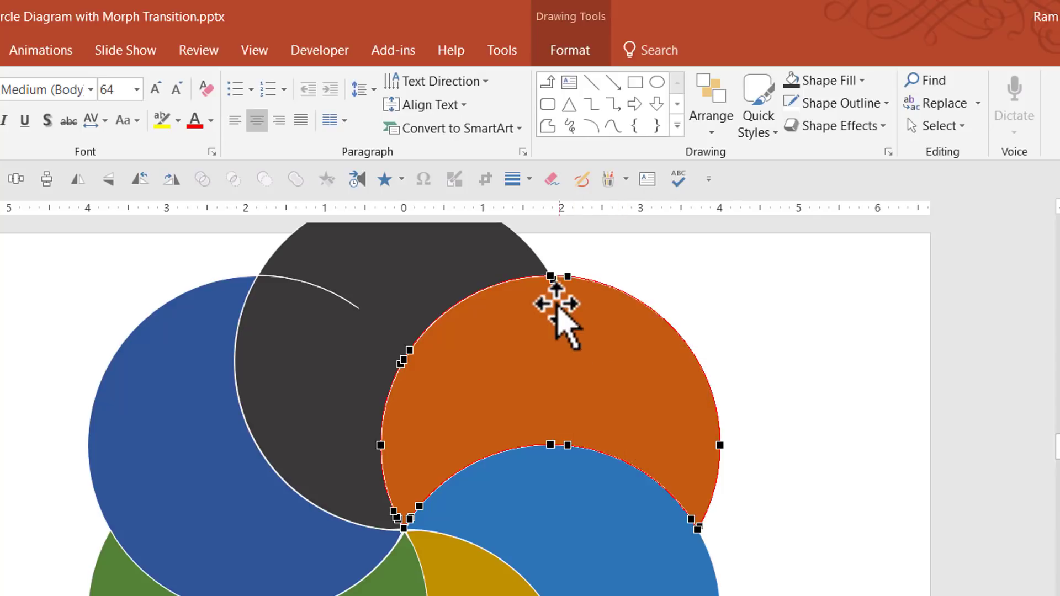
{"action": "right_click", "coordinate": [560, 285]}
{"action": "left_click", "coordinate": [612, 321]}
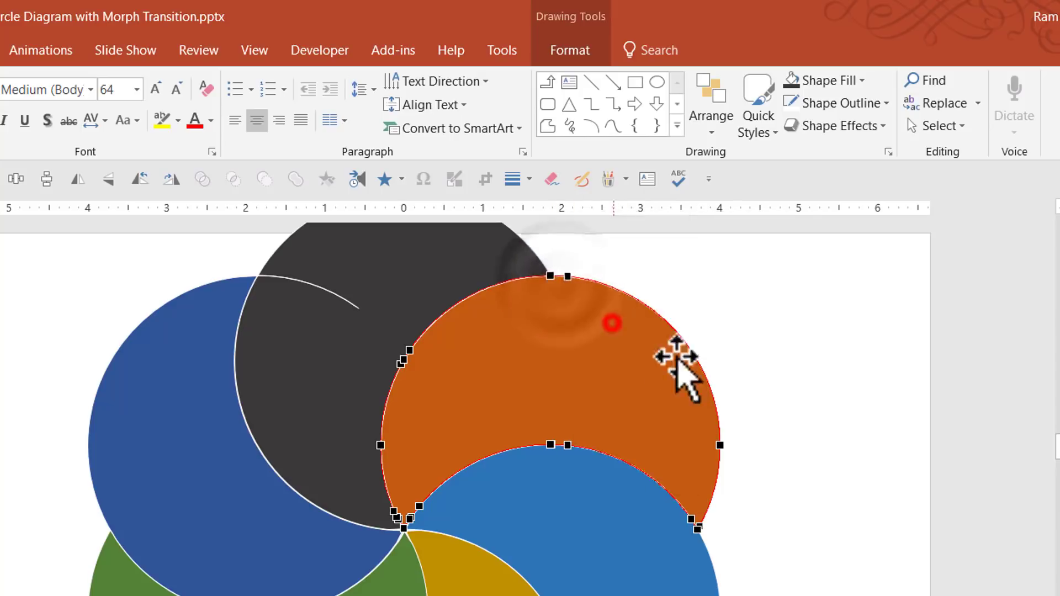
{"action": "left_click", "coordinate": [809, 397]}
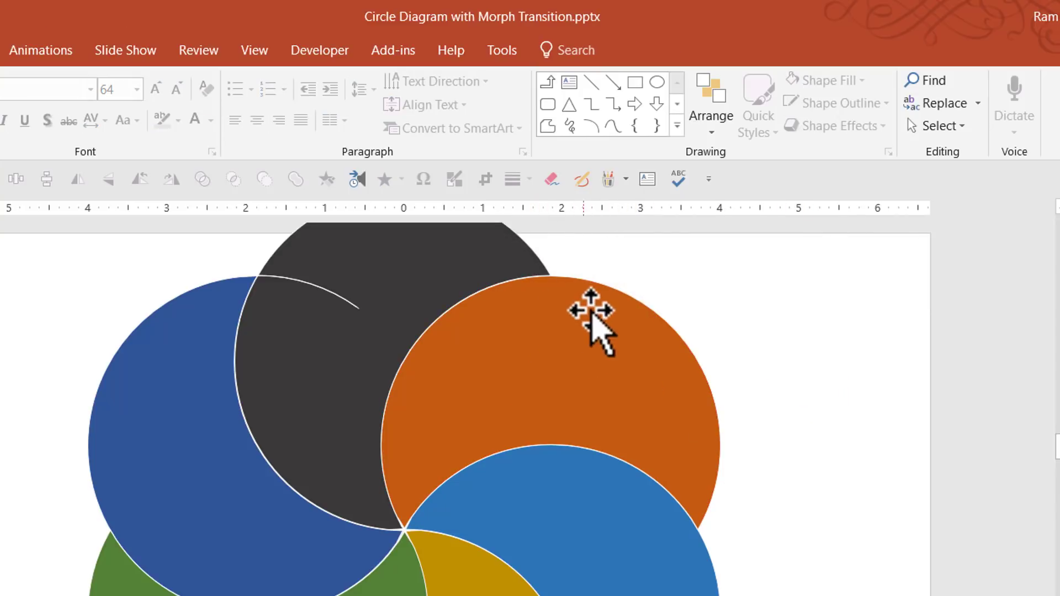
- Delete the inner and top-left vertices from the dark grey petal to clean its edge
{"action": "left_click", "coordinate": [321, 292]}
{"action": "right_click", "coordinate": [321, 293]}
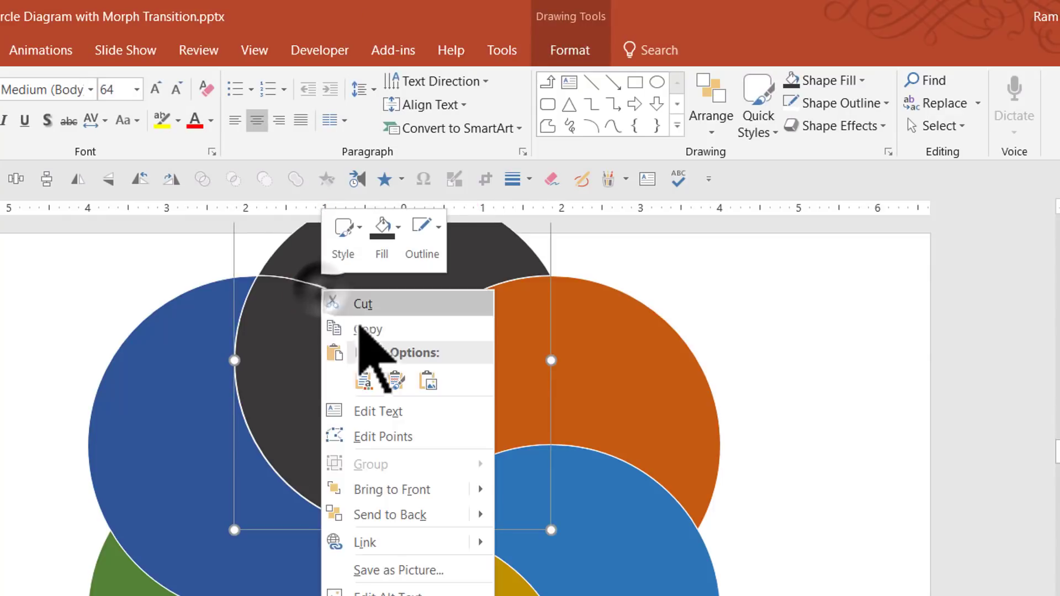
{"action": "left_click", "coordinate": [376, 432]}
{"action": "right_click", "coordinate": [358, 307]}
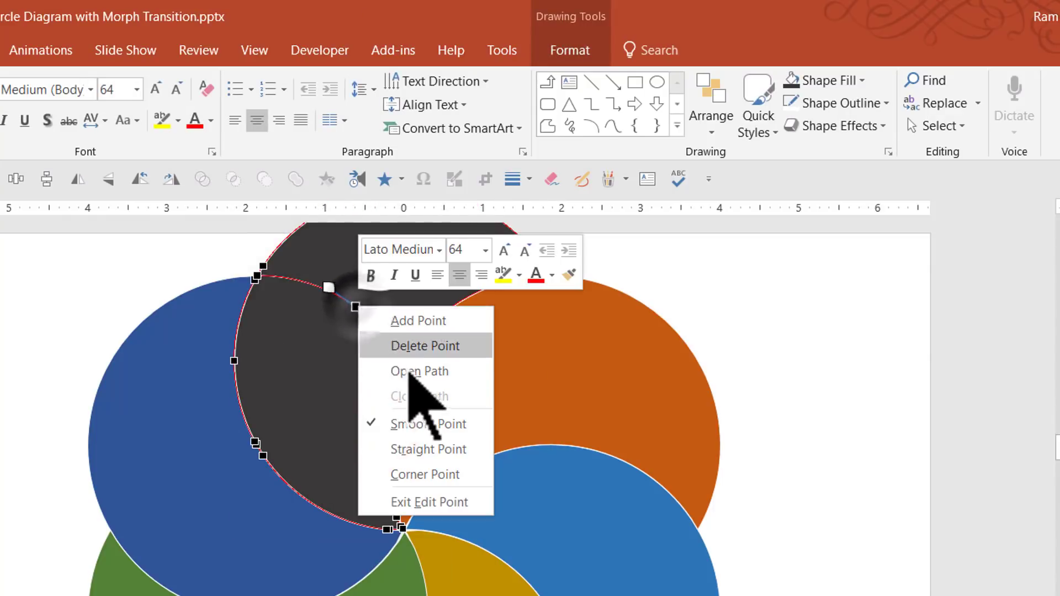
{"action": "left_click", "coordinate": [415, 347]}
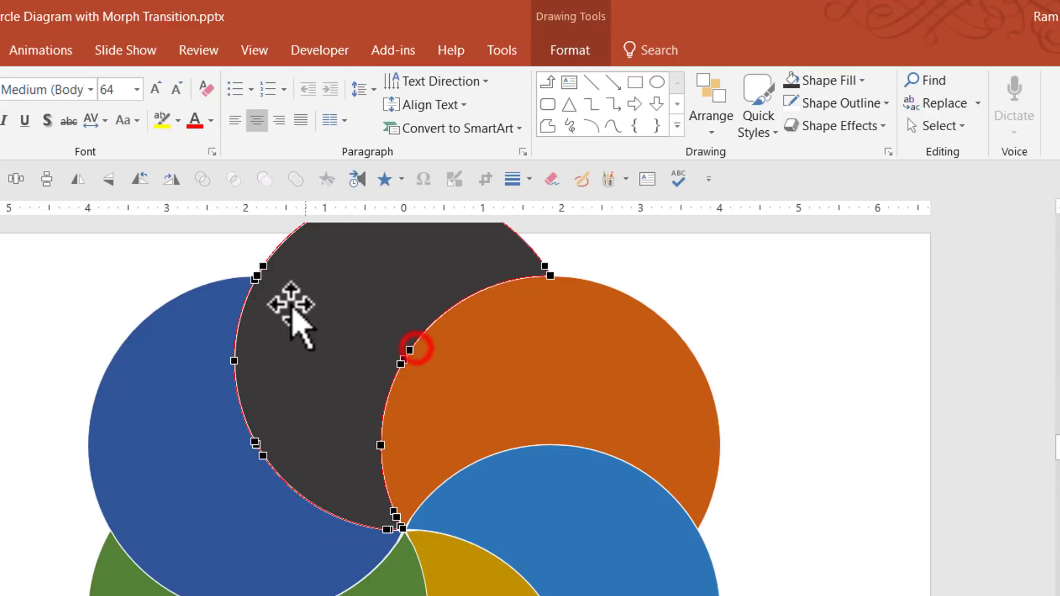
{"action": "right_click", "coordinate": [256, 277]}
{"action": "left_click", "coordinate": [308, 309]}
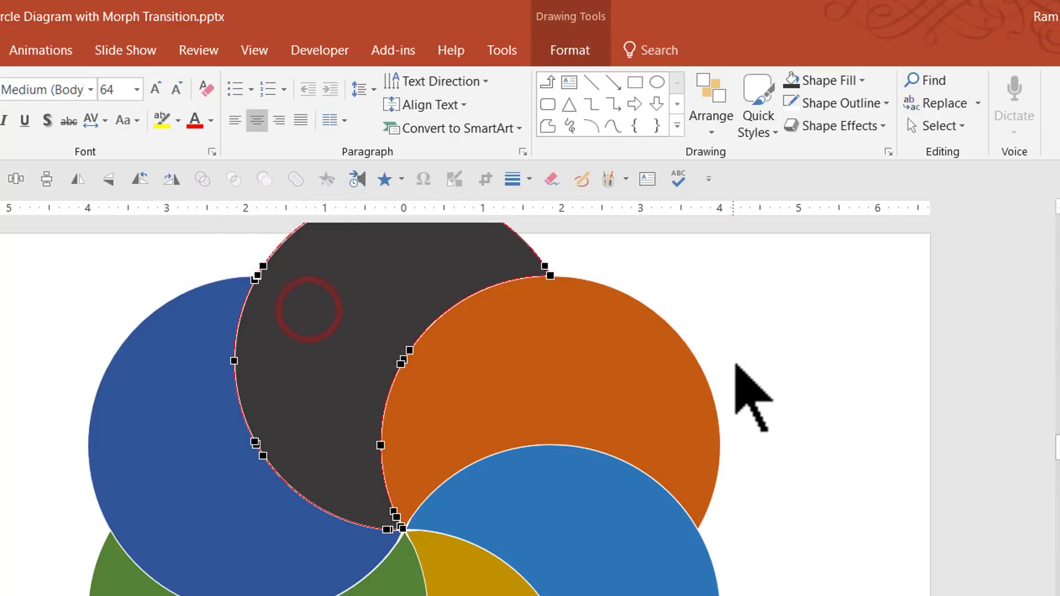
{"action": "left_click", "coordinate": [815, 367]}
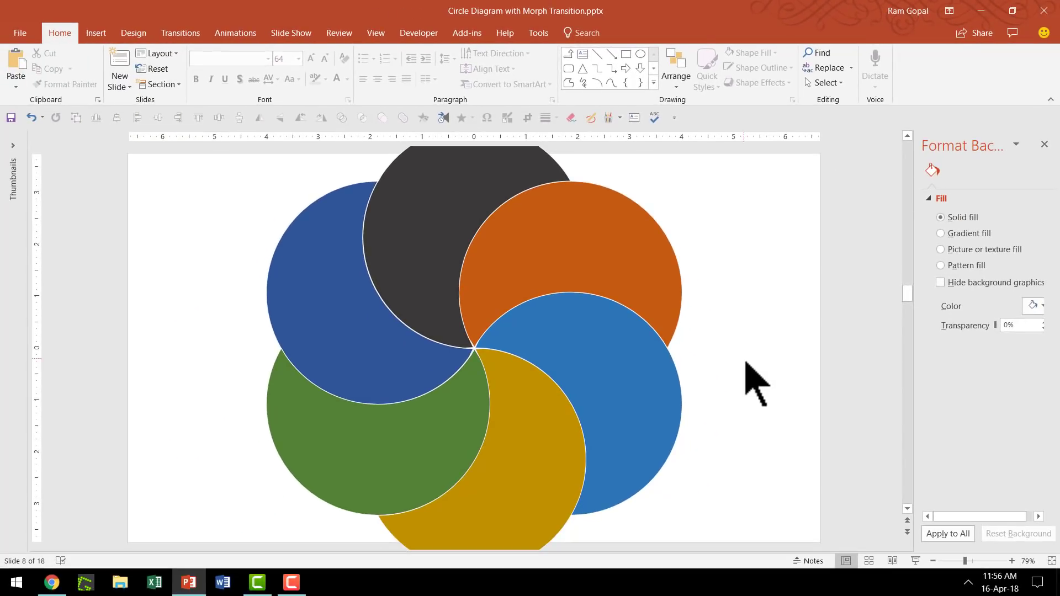
- Shrink the six-petal diagram from its corner and move it to the slide centre
{"action": "key", "text": "ctrl+a"}
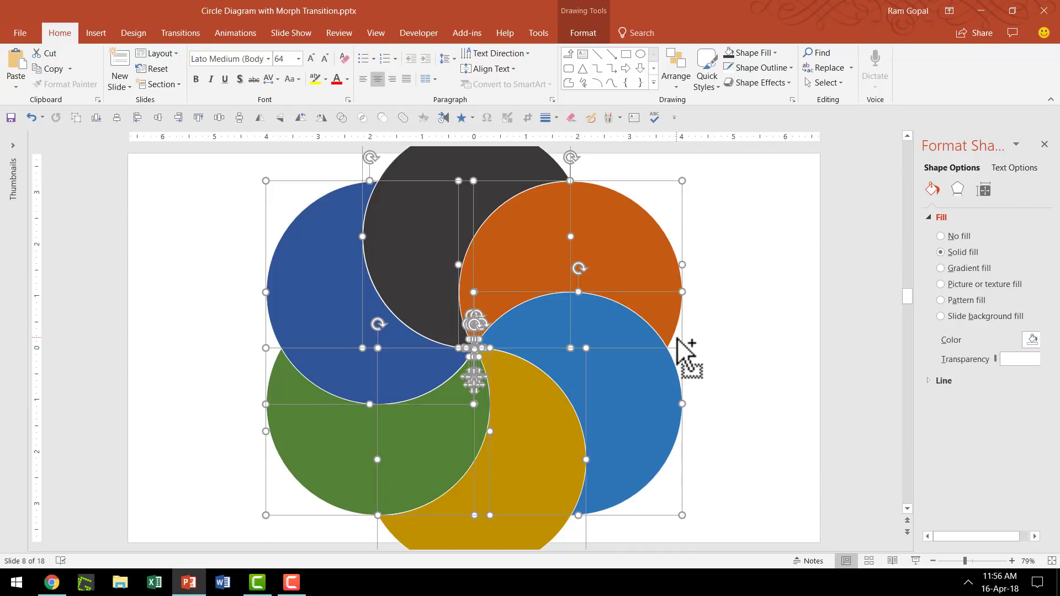
{"action": "left_click", "coordinate": [679, 340]}
{"action": "scroll", "coordinate": [696, 280], "scroll_direction": "up", "scroll_amount": 2}
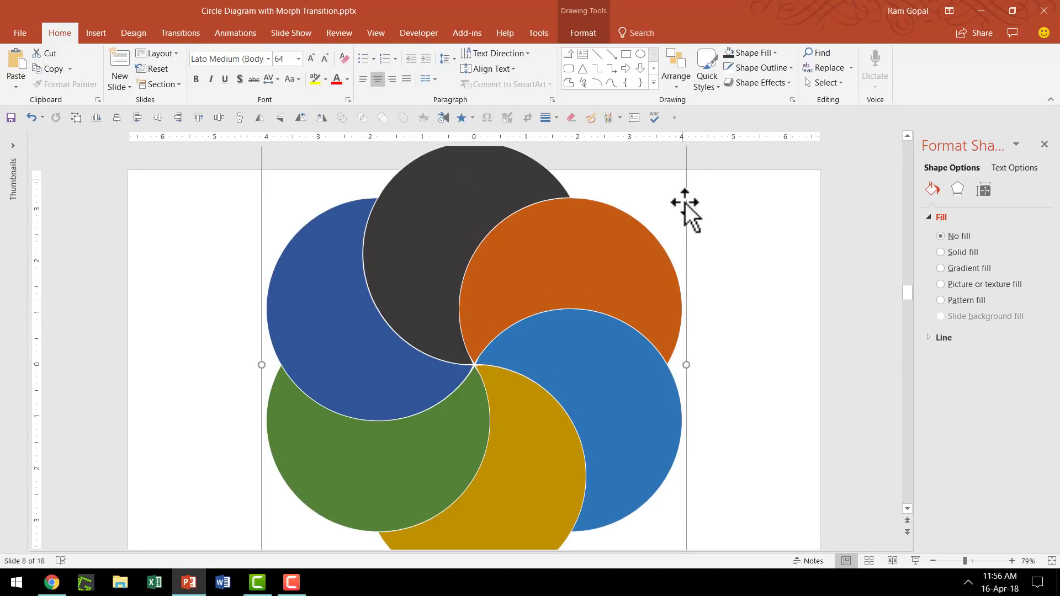
{"action": "left_click_drag", "start_coordinate": [686, 183], "coordinate": [473, 466]}
{"action": "scroll", "coordinate": [481, 408], "scroll_direction": "down", "scroll_amount": 1}
{"action": "left_click_drag", "start_coordinate": [494, 344], "coordinate": [509, 330]}
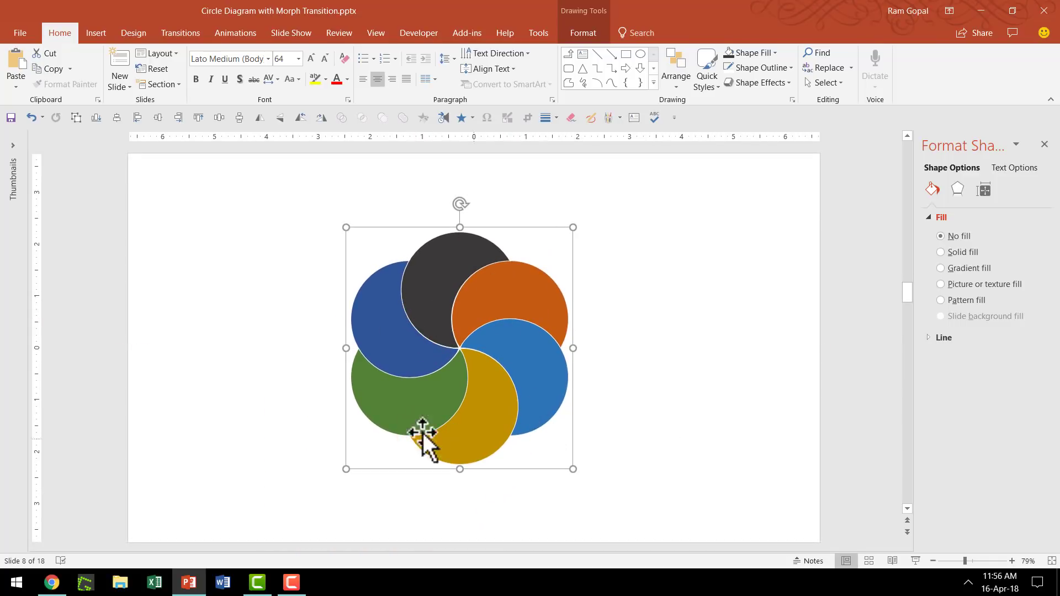
- Fill every petal of the diagram dark grey
{"action": "left_click", "coordinate": [757, 52]}
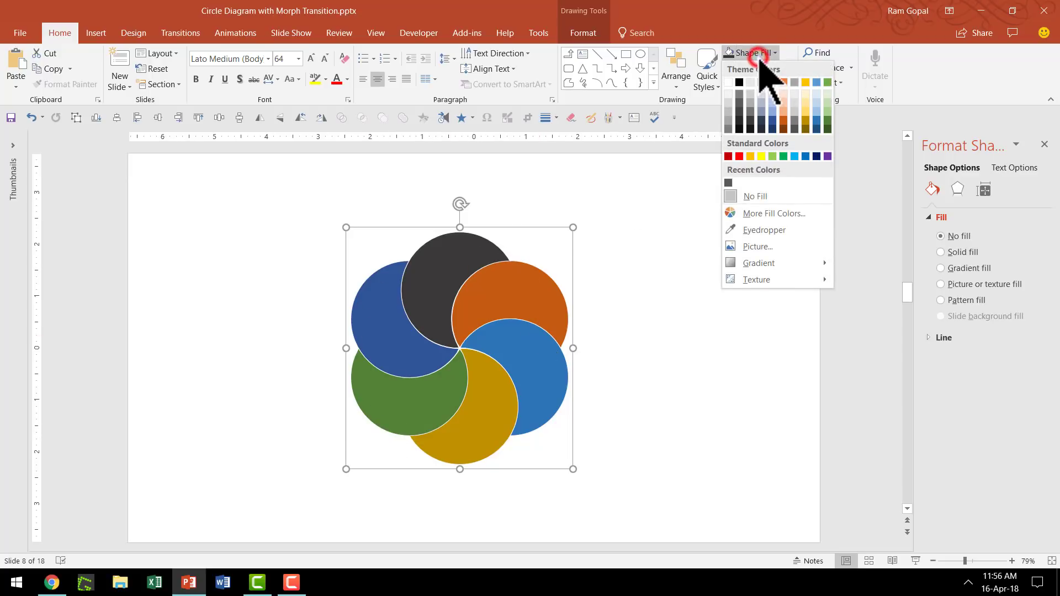
{"action": "left_click", "coordinate": [741, 102]}
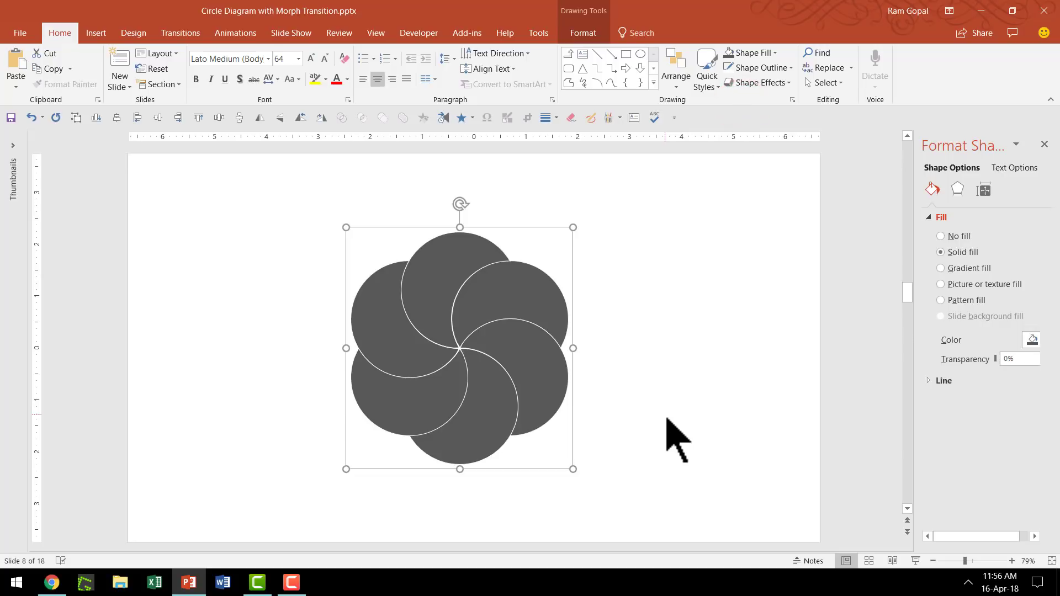
{"action": "left_click", "coordinate": [605, 342]}
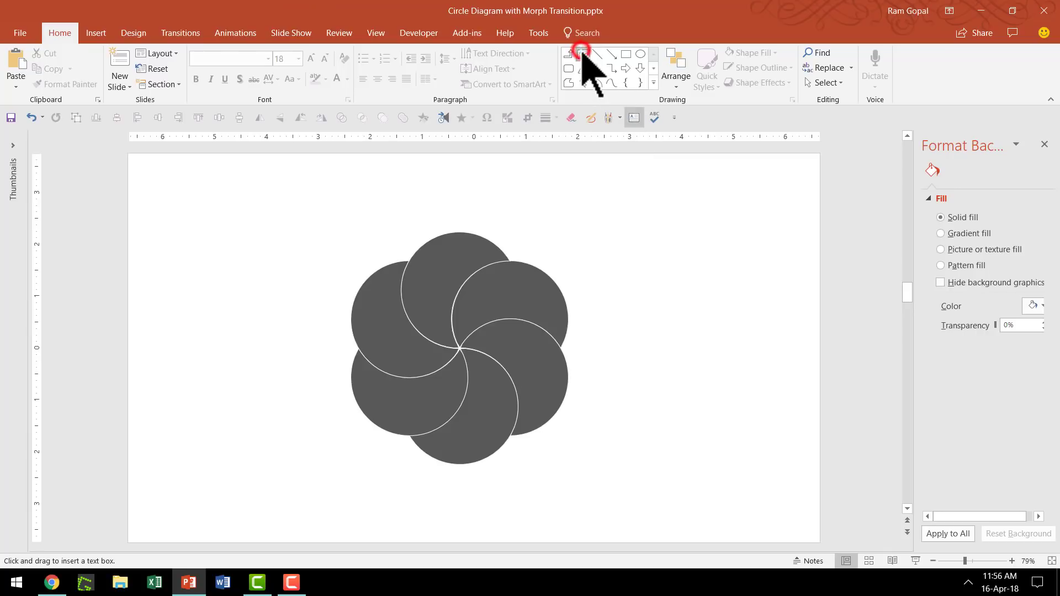
- Add the caption 'You can replace this sample text' and narrow it to wrap onto two lines
{"action": "left_click", "coordinate": [579, 299]}
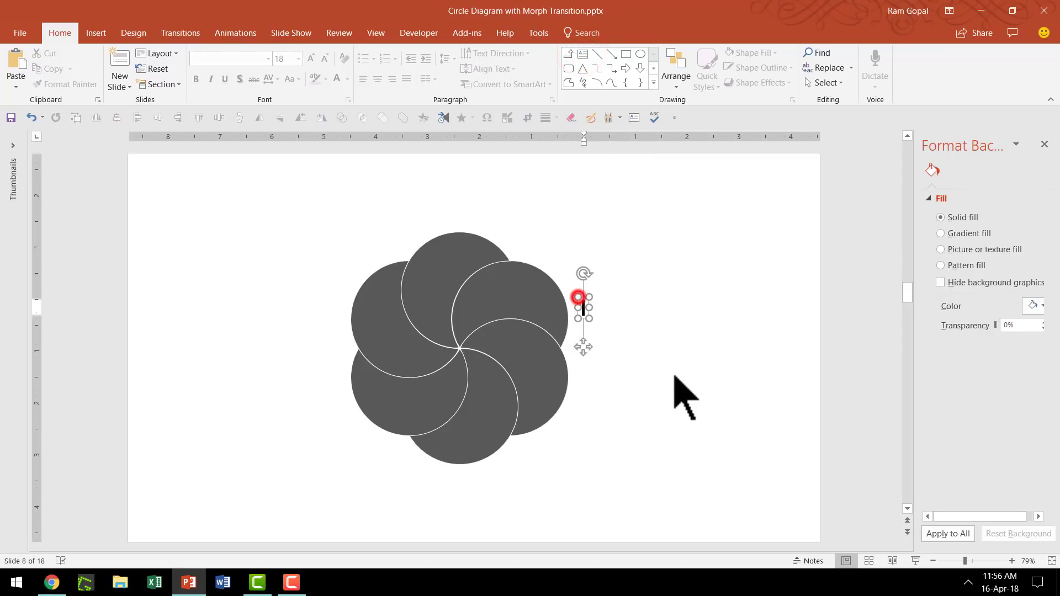
{"action": "type", "text": "You can"}
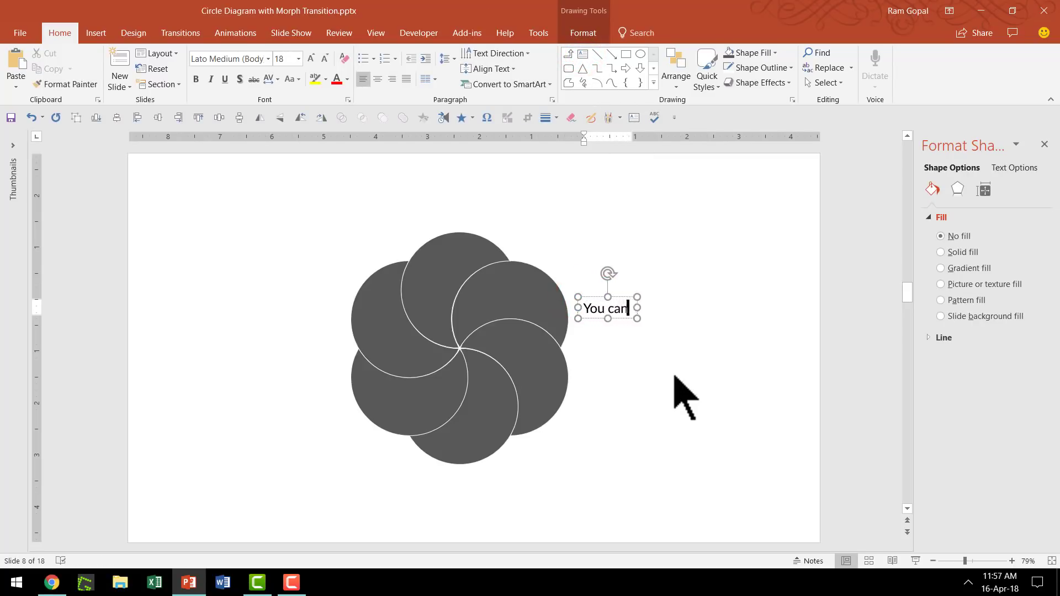
{"action": "type", "text": " replace this sample text"}
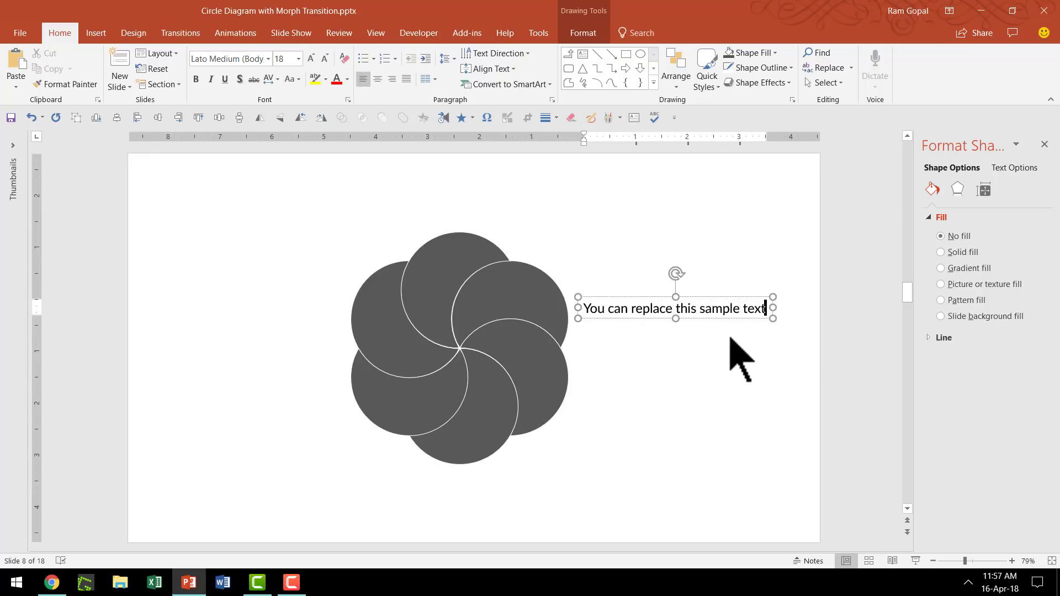
{"action": "left_click_drag", "start_coordinate": [773, 308], "coordinate": [698, 325]}
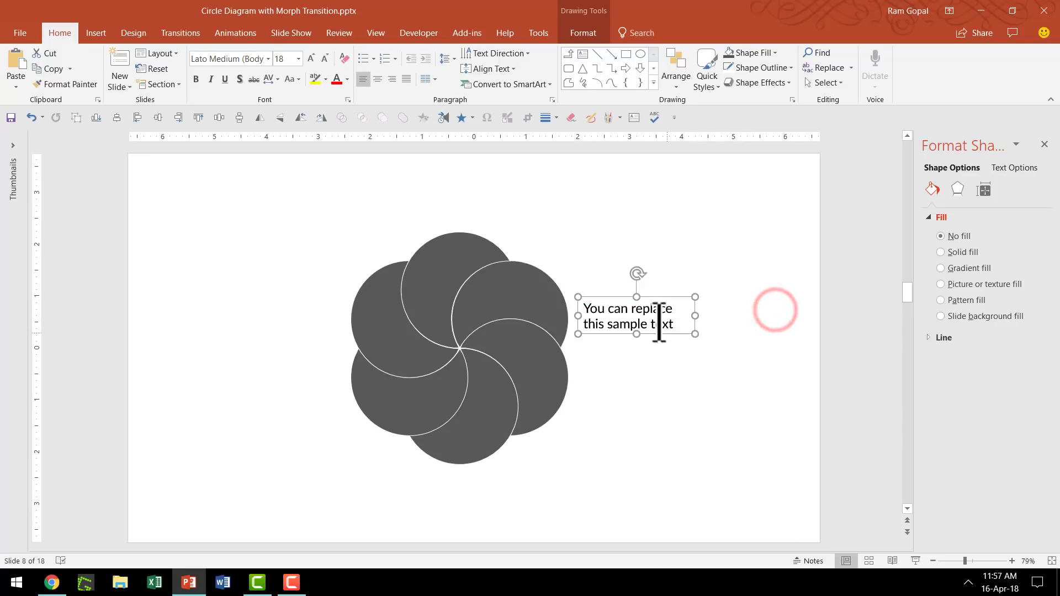
- Enlarge the caption to size 20 and move it up beside the flower
{"action": "left_click", "coordinate": [667, 292]}
{"action": "left_click", "coordinate": [667, 292]}
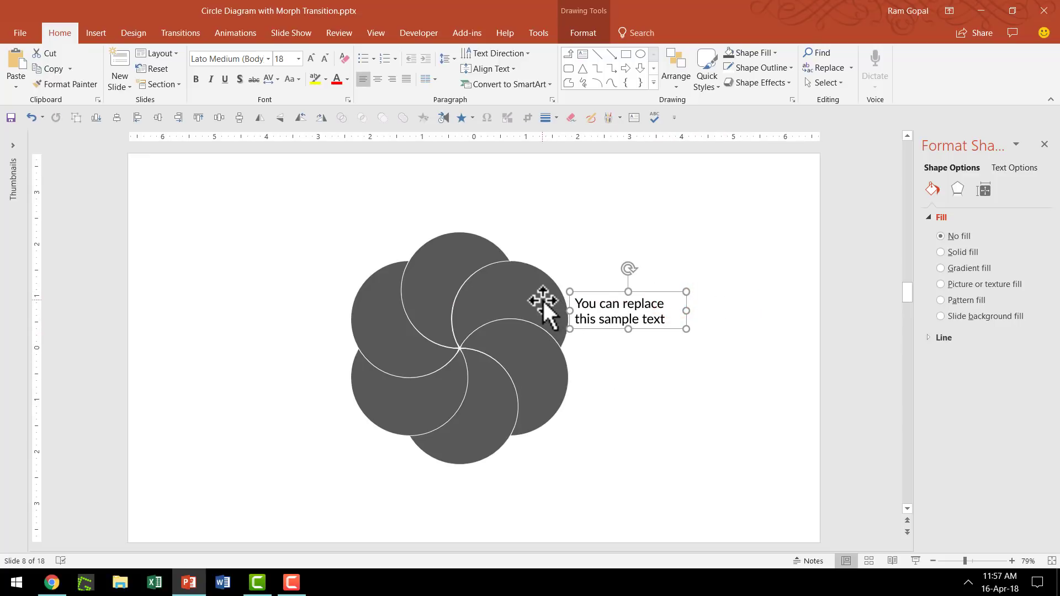
{"action": "left_click", "coordinate": [312, 58]}
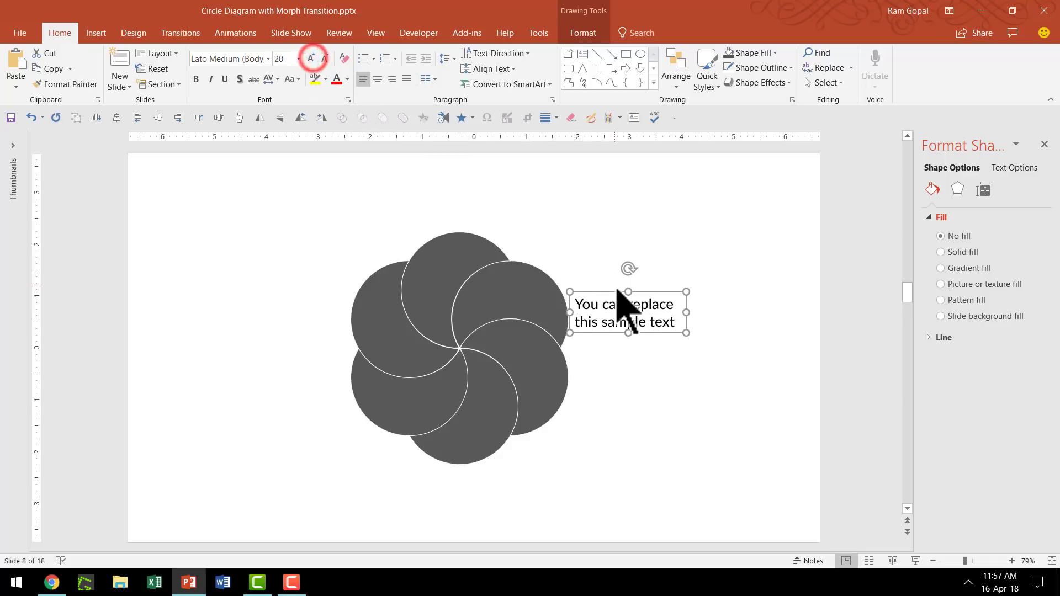
{"action": "left_click_drag", "start_coordinate": [610, 297], "coordinate": [608, 283]}
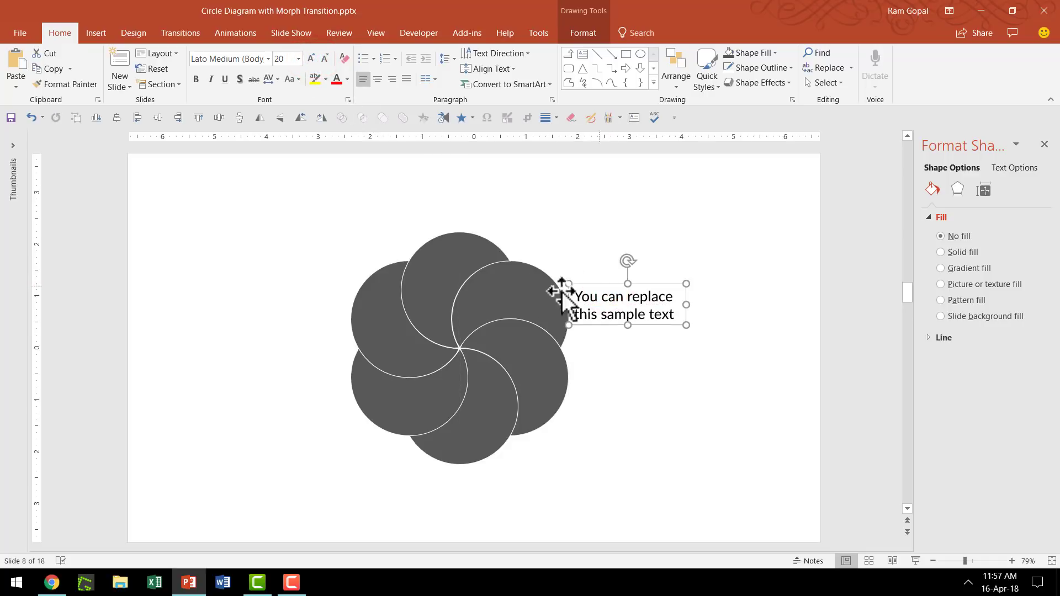
{"action": "left_click", "coordinate": [526, 289]}
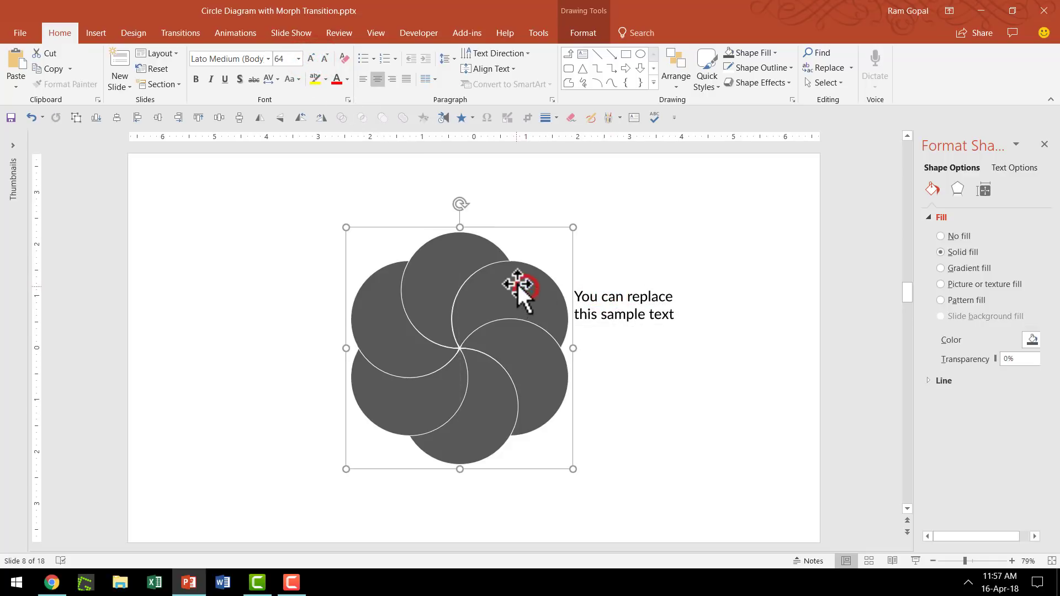
- Fill the top-right petal yellow and expand the slide thumbnails pane
{"action": "left_click", "coordinate": [518, 282]}
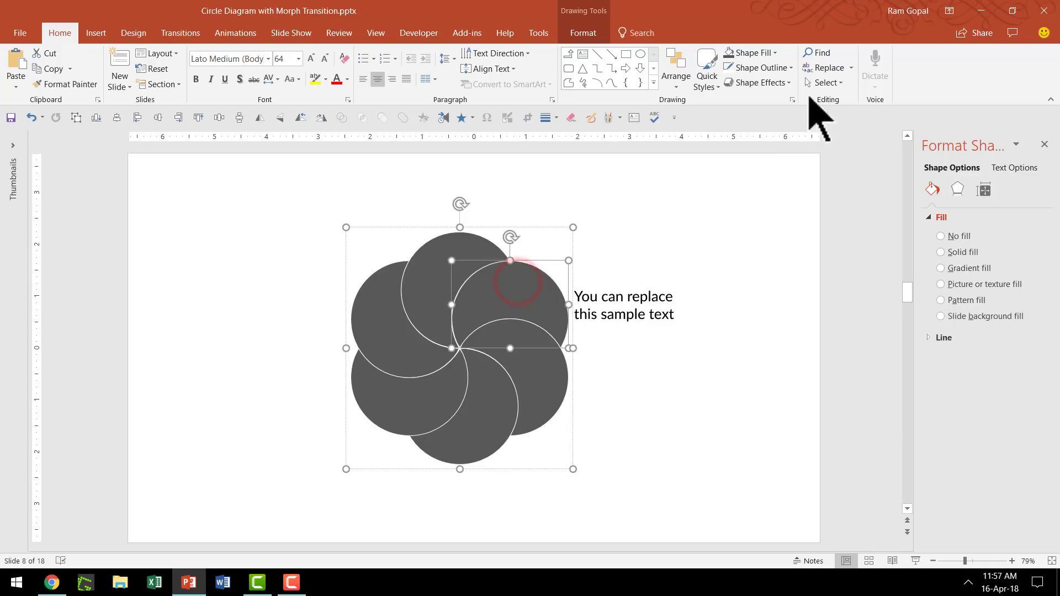
{"action": "left_click", "coordinate": [761, 54]}
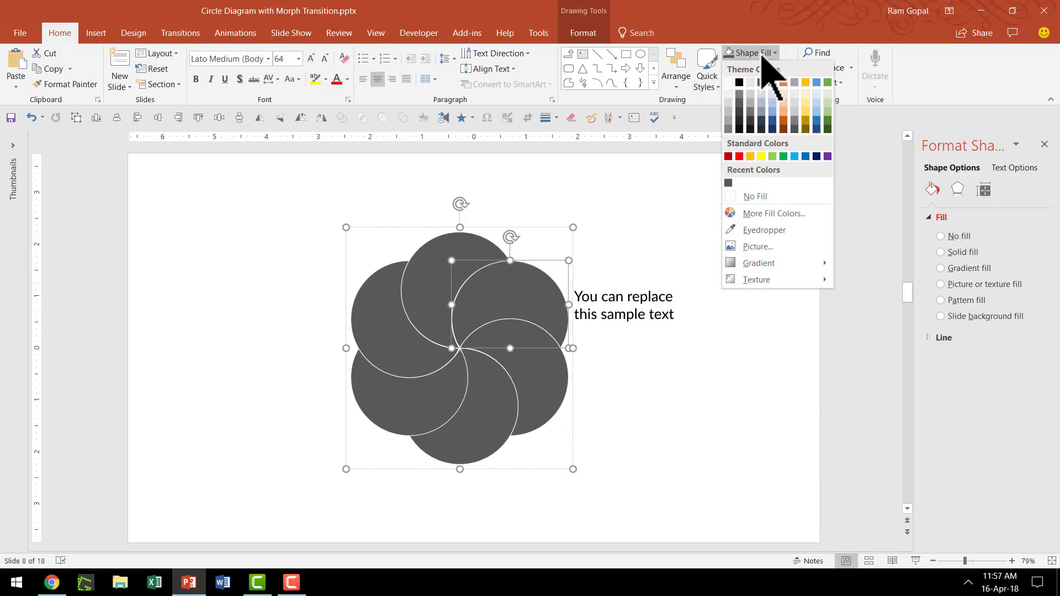
{"action": "left_click", "coordinate": [750, 156]}
{"action": "left_click", "coordinate": [681, 440]}
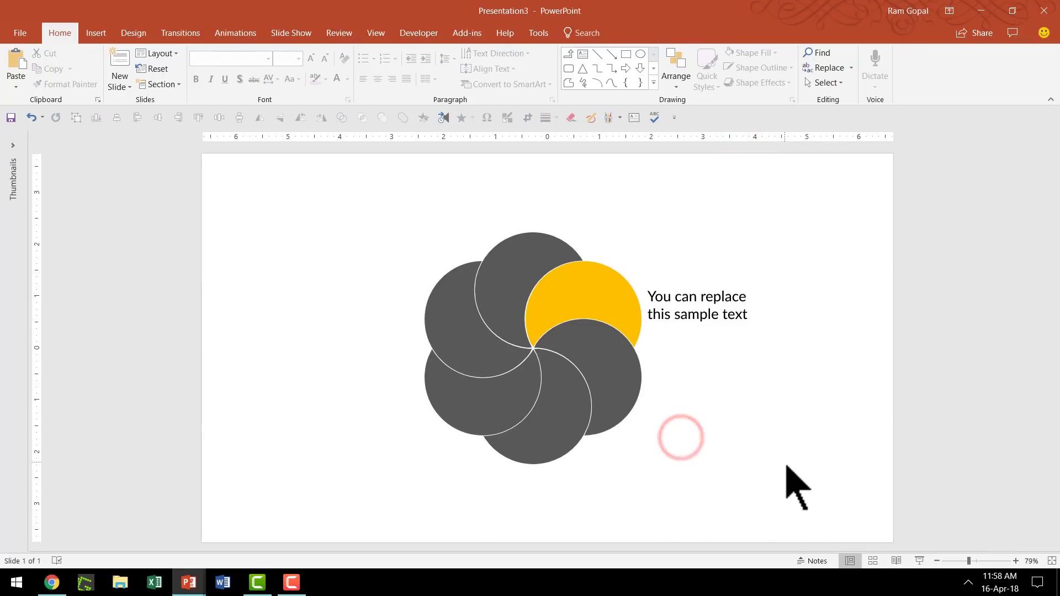
{"action": "left_click", "coordinate": [14, 147]}
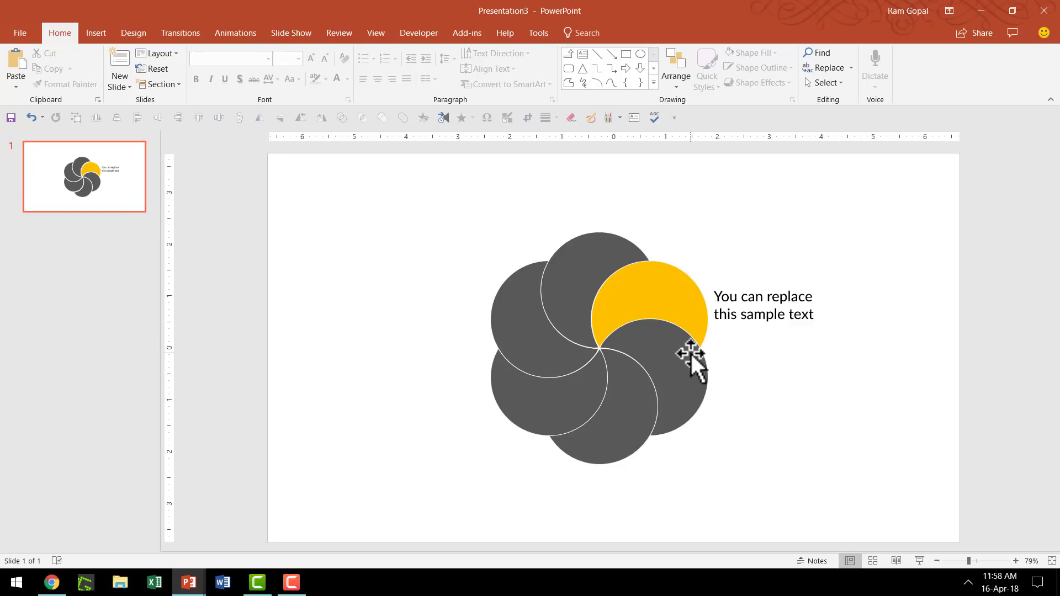
- Duplicate slide 1 as slide 2 and move the caption down beside the lower-right petal
{"action": "right_click", "coordinate": [116, 193]}
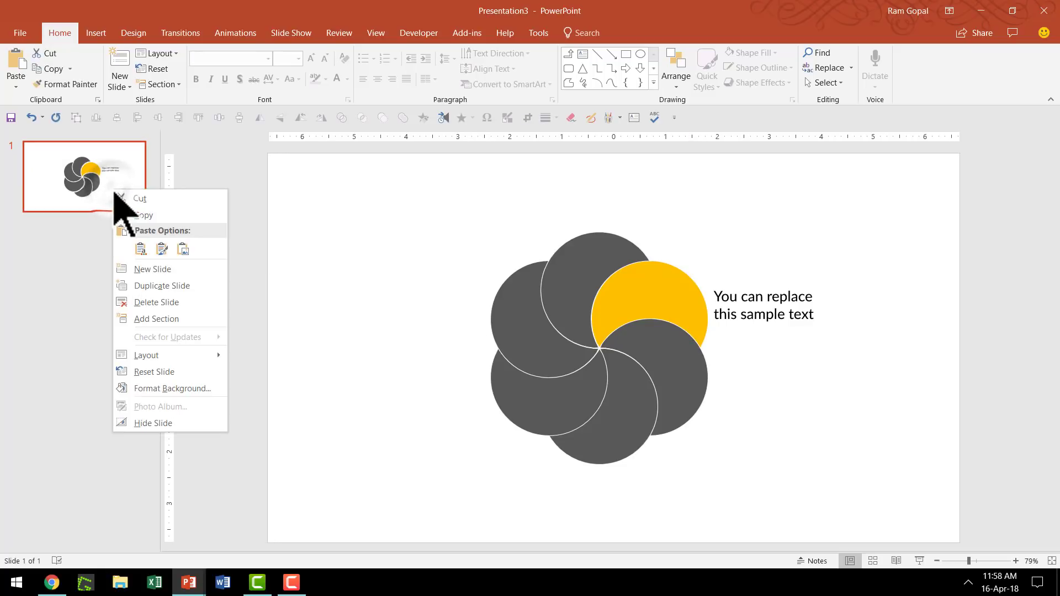
{"action": "left_click", "coordinate": [157, 284]}
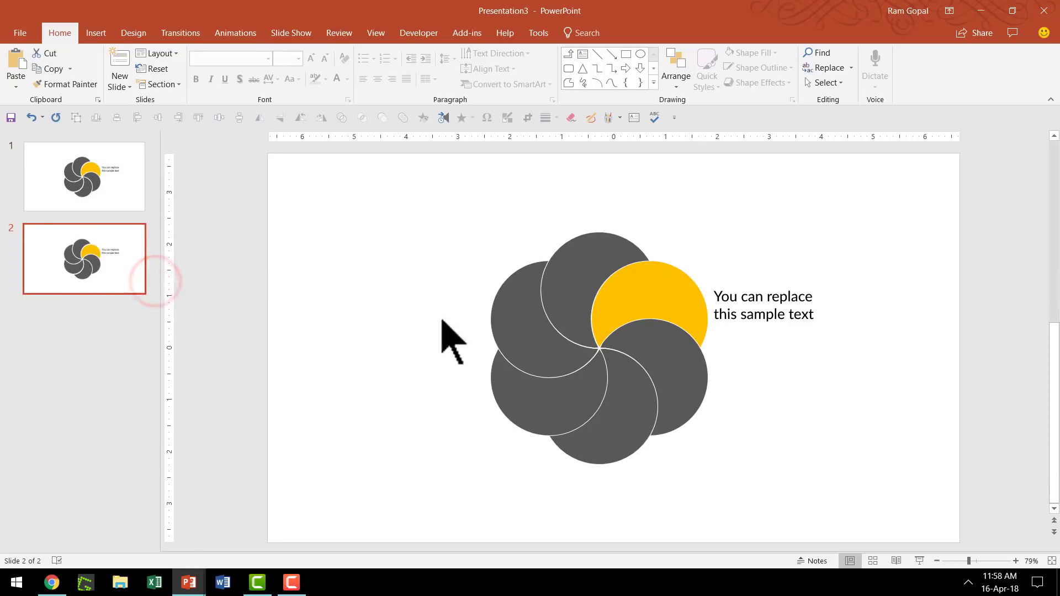
{"action": "mouse_move", "coordinate": [759, 327]}
{"action": "left_mouse_down"}
{"action": "mouse_move", "coordinate": [763, 412]}
{"action": "mouse_move", "coordinate": [773, 412]}
{"action": "left_mouse_up"}
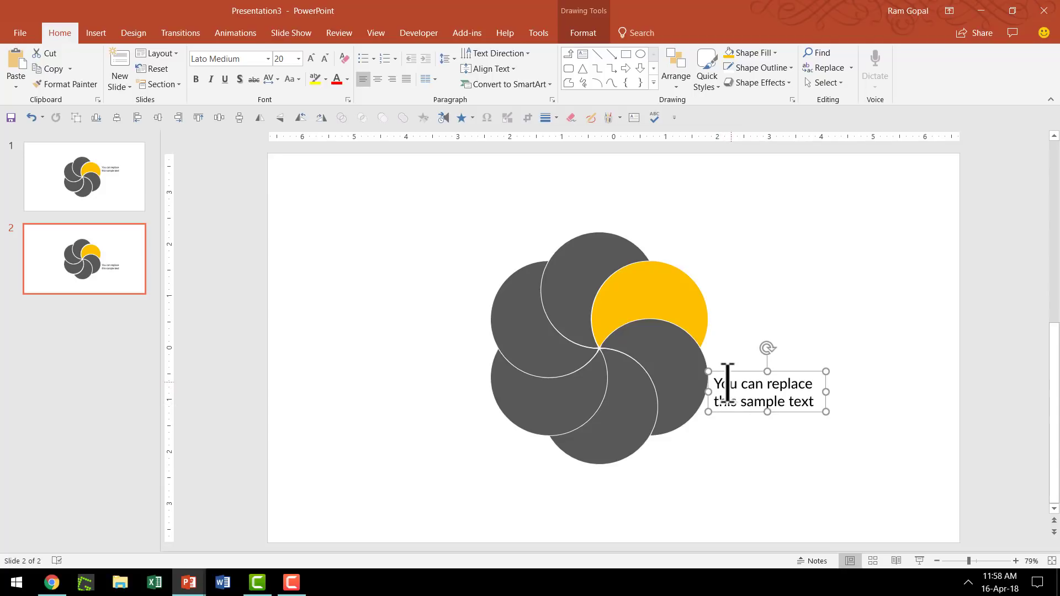
- Fill the lower-right petal yellow and eyedrop dark grey onto the top-right petal
{"action": "left_click", "coordinate": [681, 346]}
{"action": "left_click", "coordinate": [667, 343]}
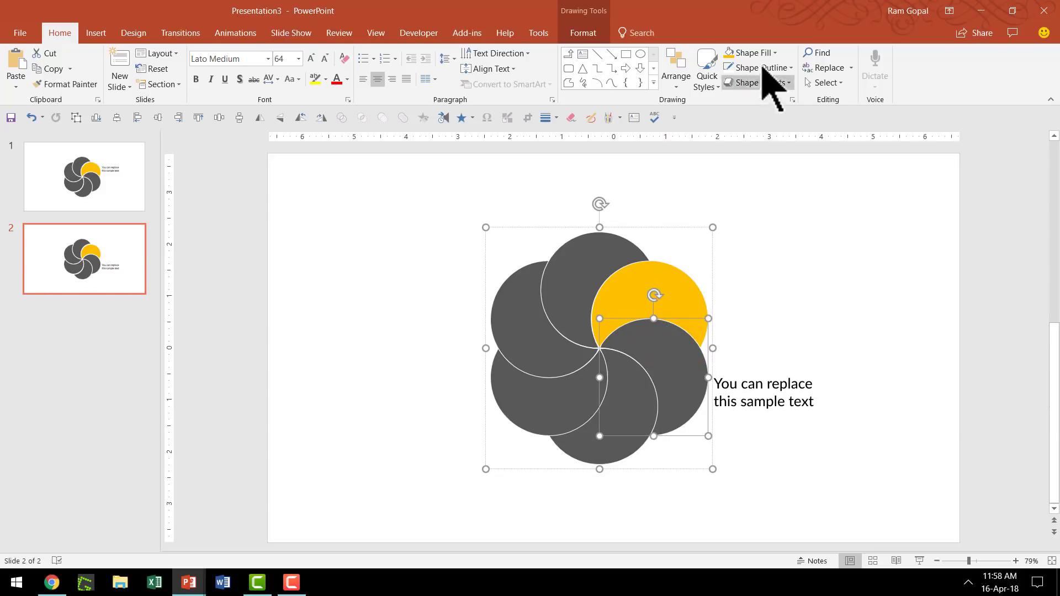
{"action": "left_click", "coordinate": [728, 53]}
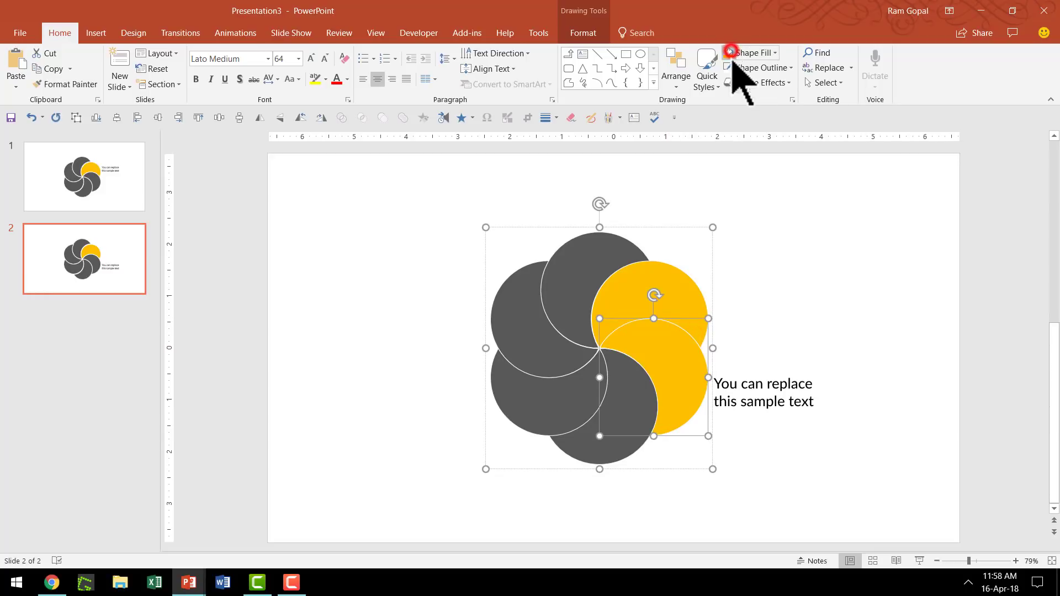
{"action": "left_click", "coordinate": [673, 273]}
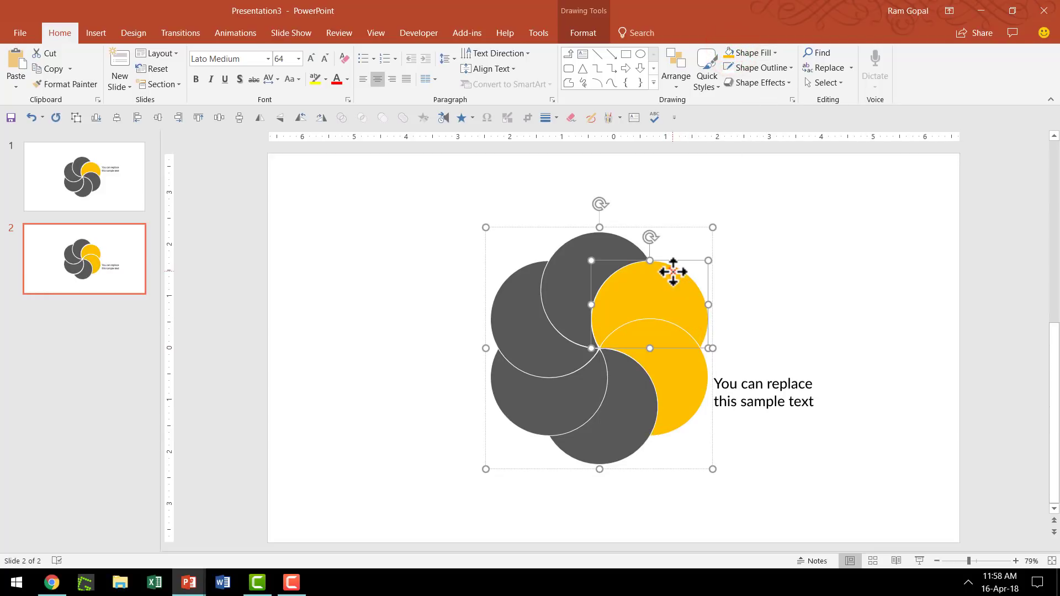
{"action": "left_click", "coordinate": [754, 50]}
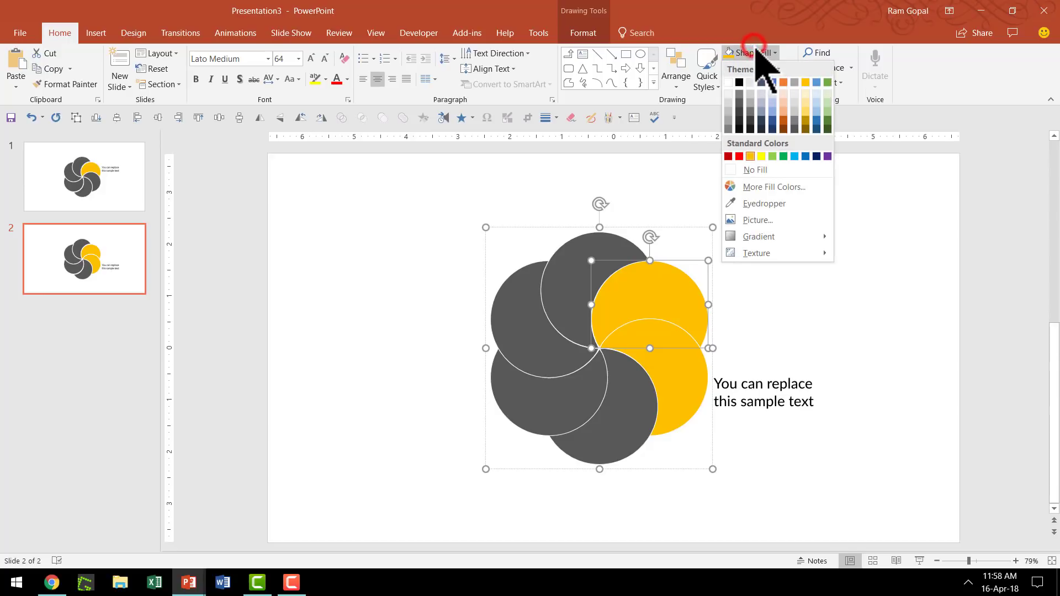
{"action": "left_click", "coordinate": [780, 208]}
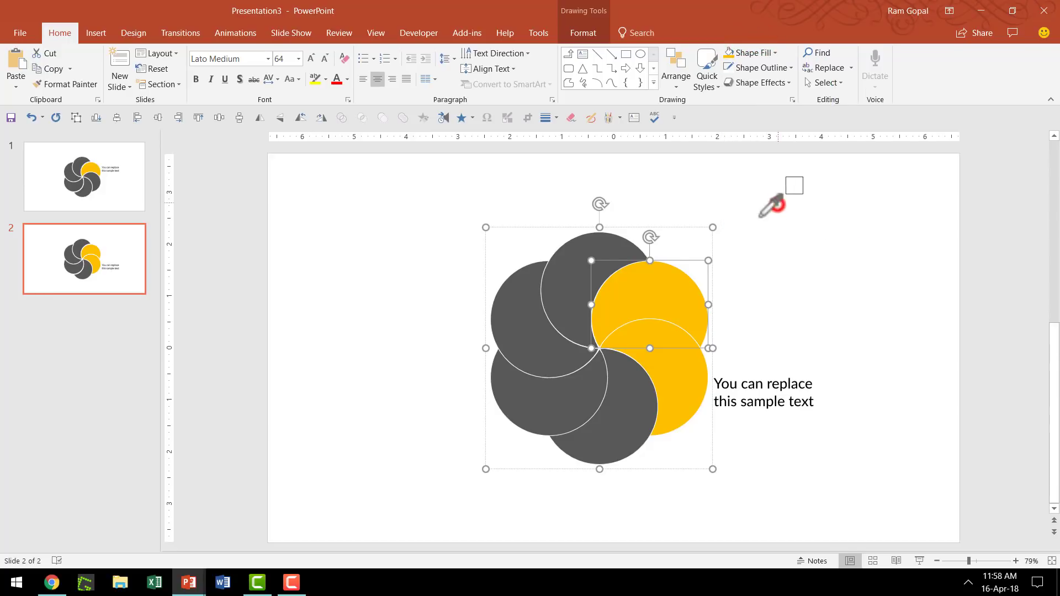
{"action": "left_click", "coordinate": [572, 276]}
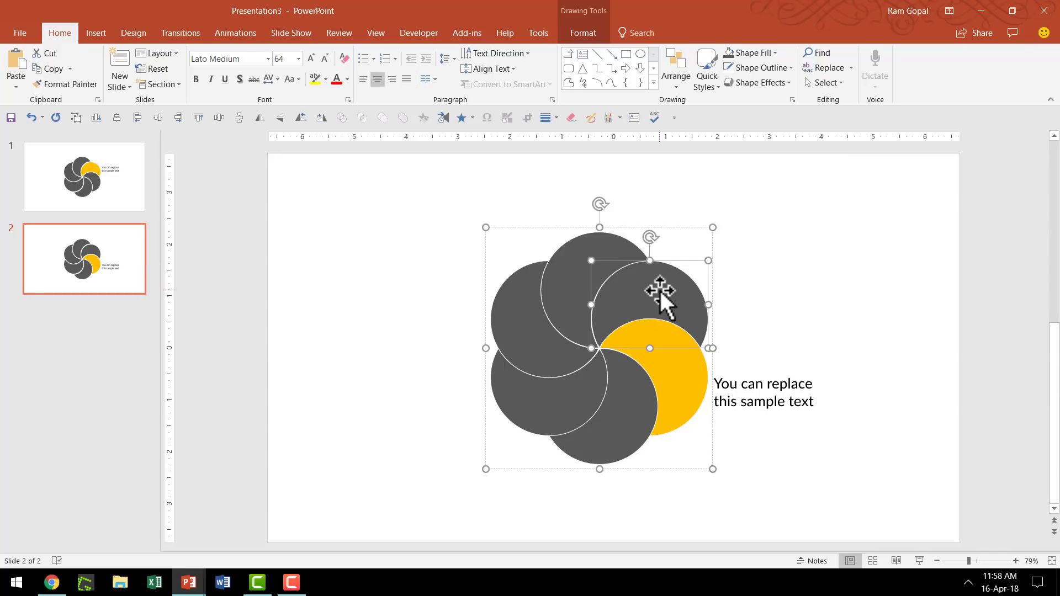
{"action": "left_click", "coordinate": [887, 304]}
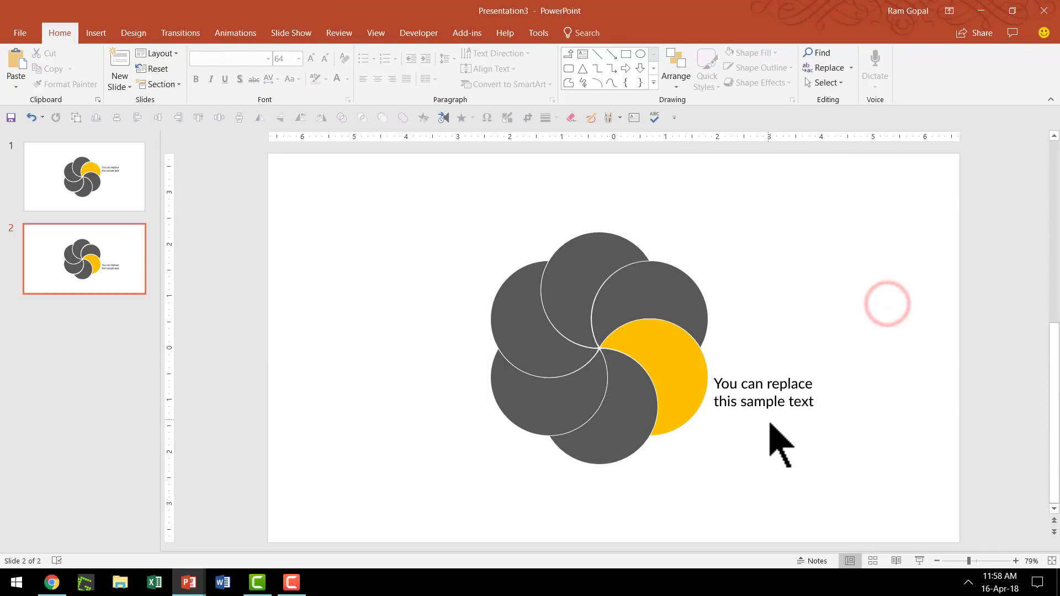
- Duplicate slide 2 as slide 3 and fill its bottom petal yellow
{"action": "right_click", "coordinate": [102, 278]}
{"action": "left_click", "coordinate": [143, 373]}
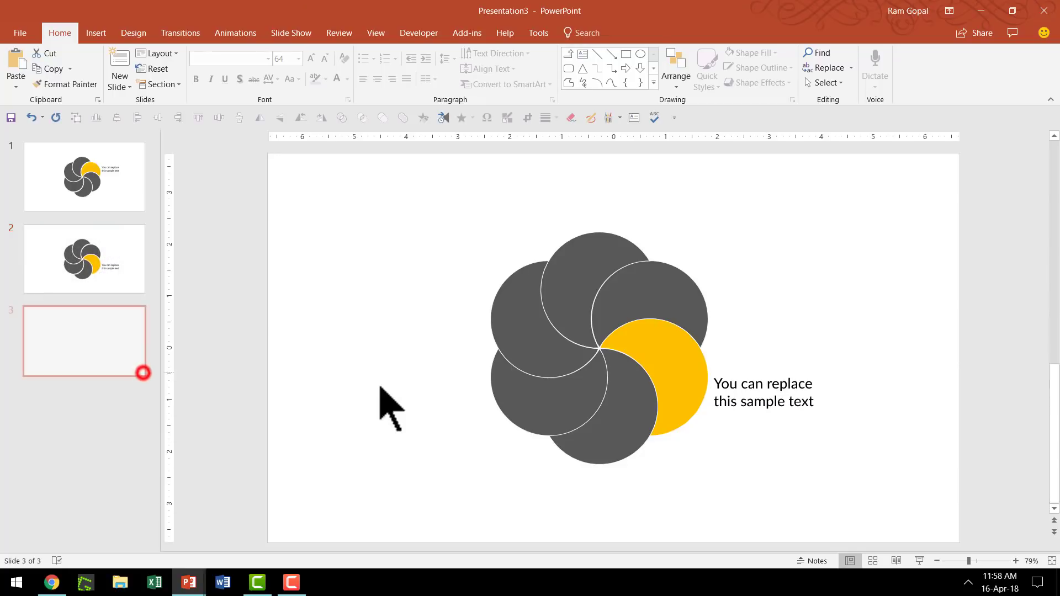
{"action": "left_click", "coordinate": [621, 418]}
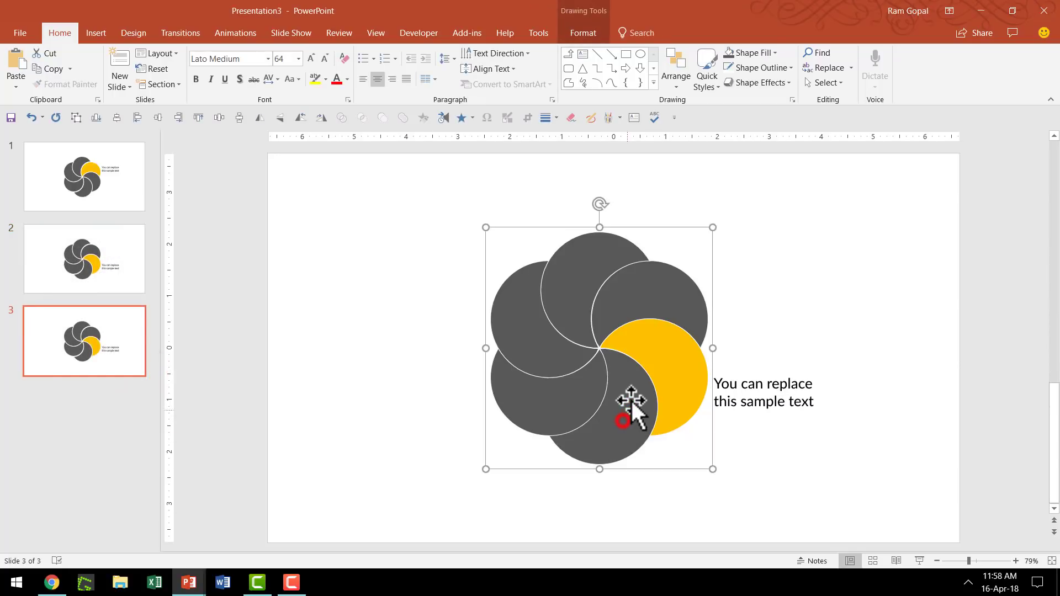
{"action": "left_click", "coordinate": [631, 397]}
{"action": "left_click", "coordinate": [754, 53]}
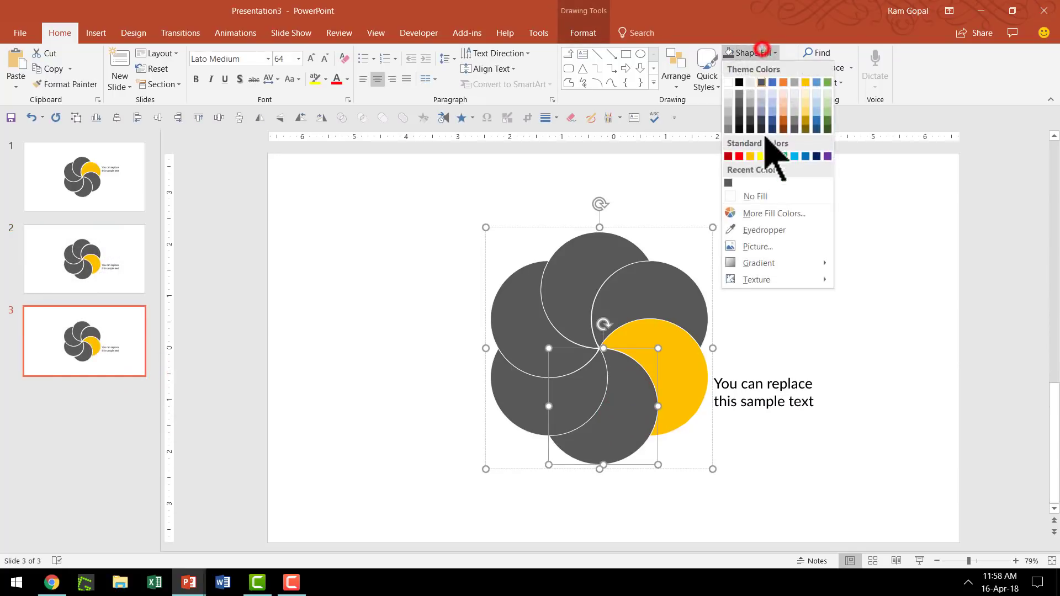
{"action": "left_click", "coordinate": [753, 157]}
- Return the lower-right petal to dark grey and move the caption below the flower
{"action": "left_click", "coordinate": [684, 368]}
{"action": "left_click", "coordinate": [755, 53]}
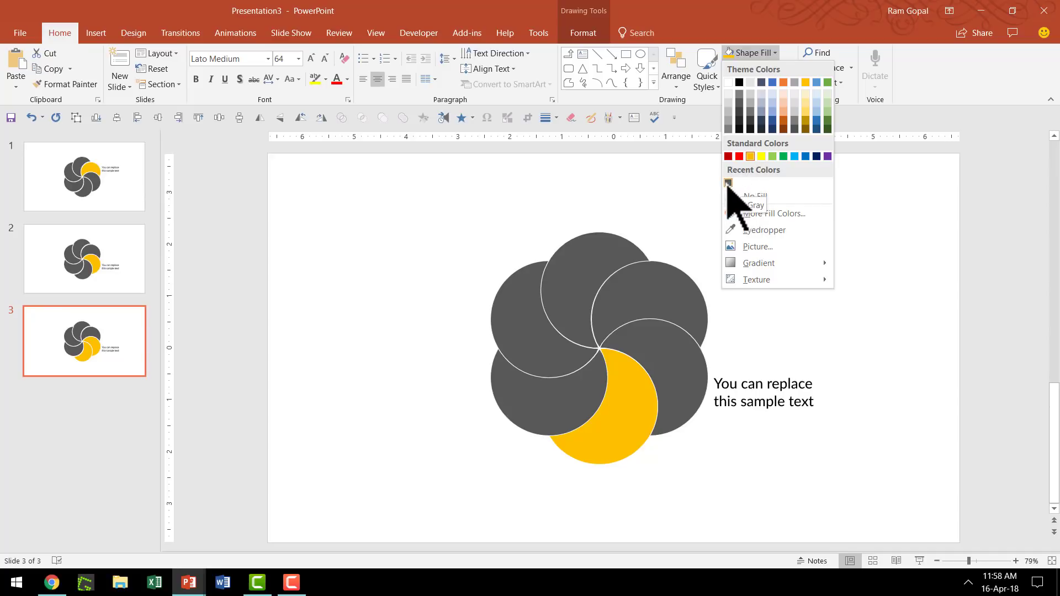
{"action": "left_click", "coordinate": [728, 183]}
{"action": "left_click", "coordinate": [754, 402]}
{"action": "left_click_drag", "start_coordinate": [754, 413], "coordinate": [626, 503]}
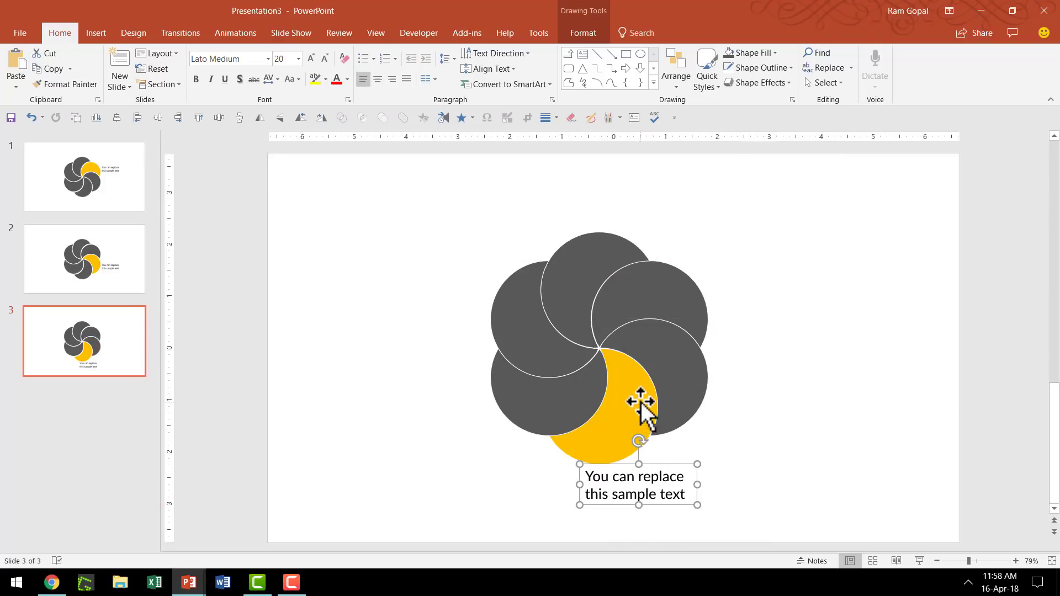
- Duplicate slide 3 as slide 4, move the caption left of the flower, and fill the left petal yellow
{"action": "right_click", "coordinate": [91, 353]}
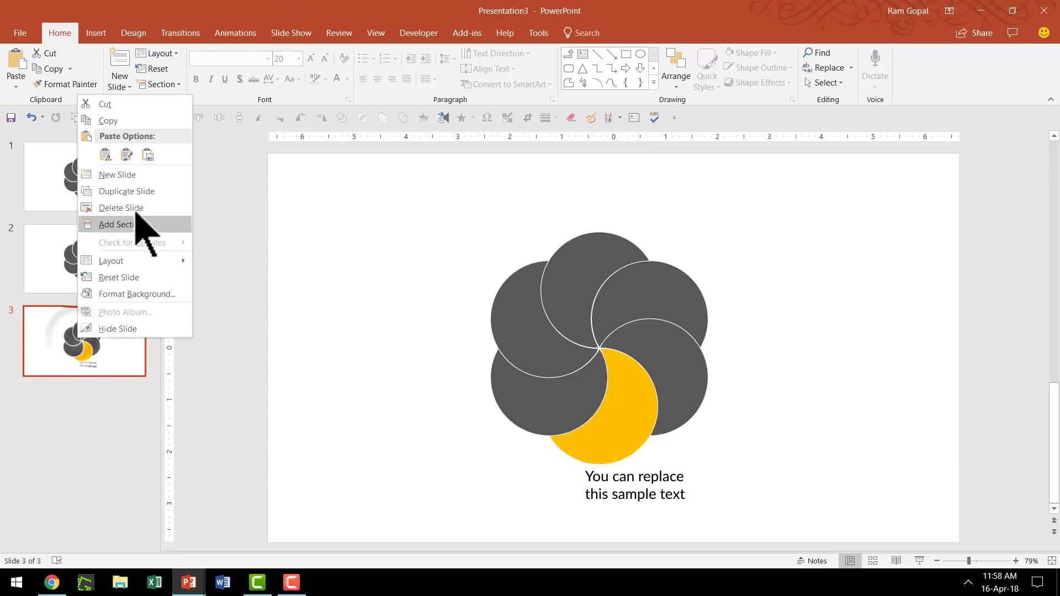
{"action": "left_click", "coordinate": [147, 191]}
{"action": "mouse_move", "coordinate": [621, 499]}
{"action": "left_mouse_down"}
{"action": "mouse_move", "coordinate": [418, 411]}
{"action": "mouse_move", "coordinate": [449, 334]}
{"action": "mouse_move", "coordinate": [536, 212]}
{"action": "left_mouse_up"}
{"action": "left_click", "coordinate": [524, 409]}
{"action": "left_click", "coordinate": [760, 51]}
{"action": "left_click", "coordinate": [754, 158]}
- Duplicate slide 4 as slide 5, return the bottom petal to dark grey, and highlight the next petal
{"action": "right_click", "coordinate": [119, 438]}
{"action": "left_click", "coordinate": [201, 276]}
{"action": "left_click", "coordinate": [533, 328]}
{"action": "key", "text": "F4"}
{"action": "left_click", "coordinate": [538, 420]}
{"action": "left_click", "coordinate": [759, 51]}
- Duplicate slide 5 as slide 6, fill the top petal yellow, and grey the upper-left petal
{"action": "right_click", "coordinate": [82, 505]}
{"action": "left_click", "coordinate": [142, 396]}
{"action": "left_click", "coordinate": [599, 259]}
{"action": "left_click", "coordinate": [760, 50]}
{"action": "left_click", "coordinate": [753, 178]}
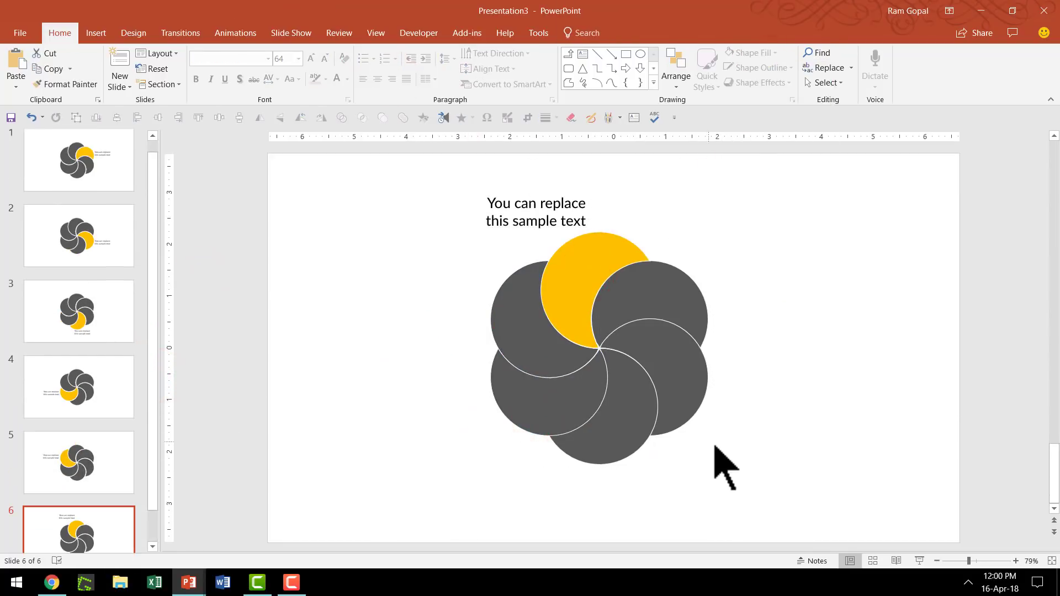